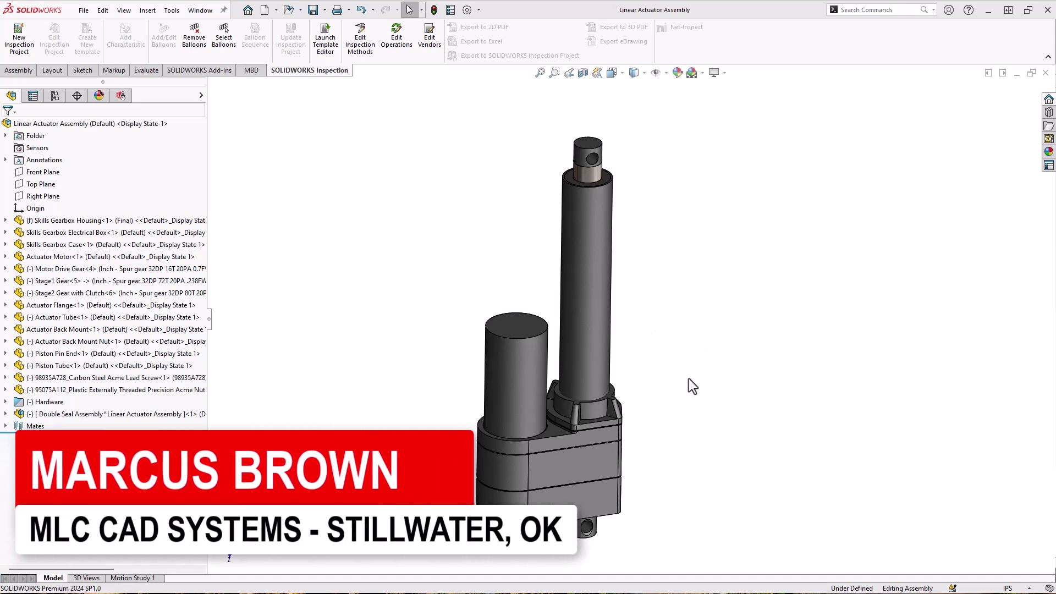
# Open the Skills Gearbox Housing part from the assembly and orbit to view its underside
pyautogui.click(576, 440)
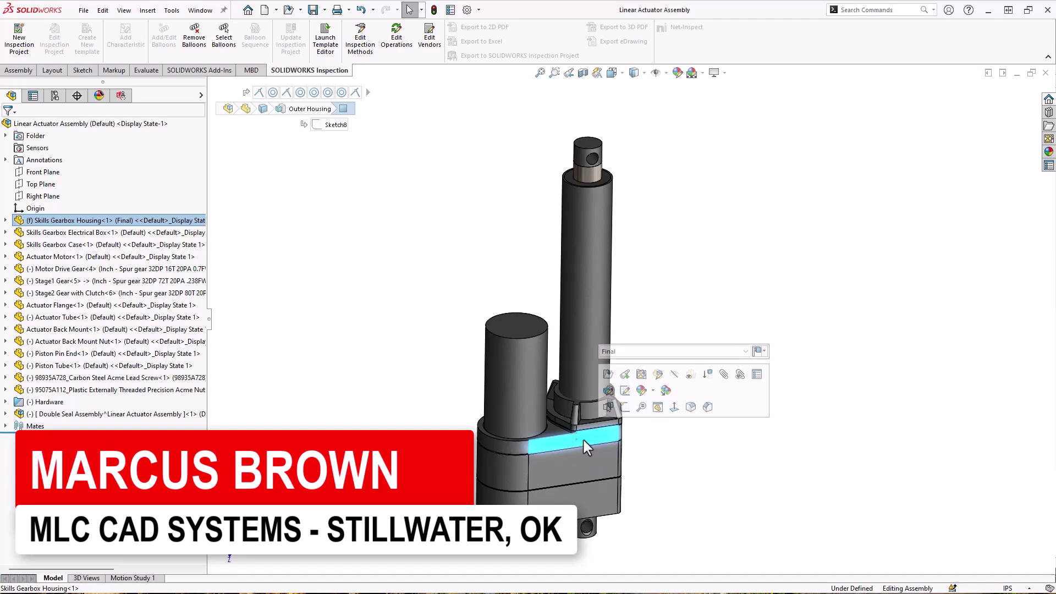
pyautogui.click(608, 375)
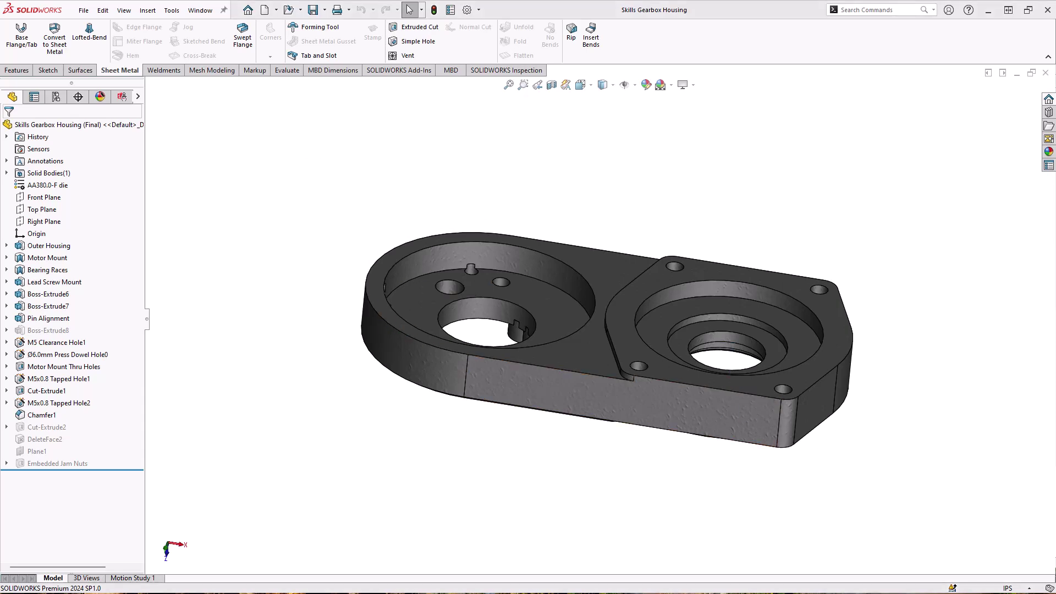
pyautogui.moveTo(850, 374); pyautogui.dragTo(646, 175, button='middle')
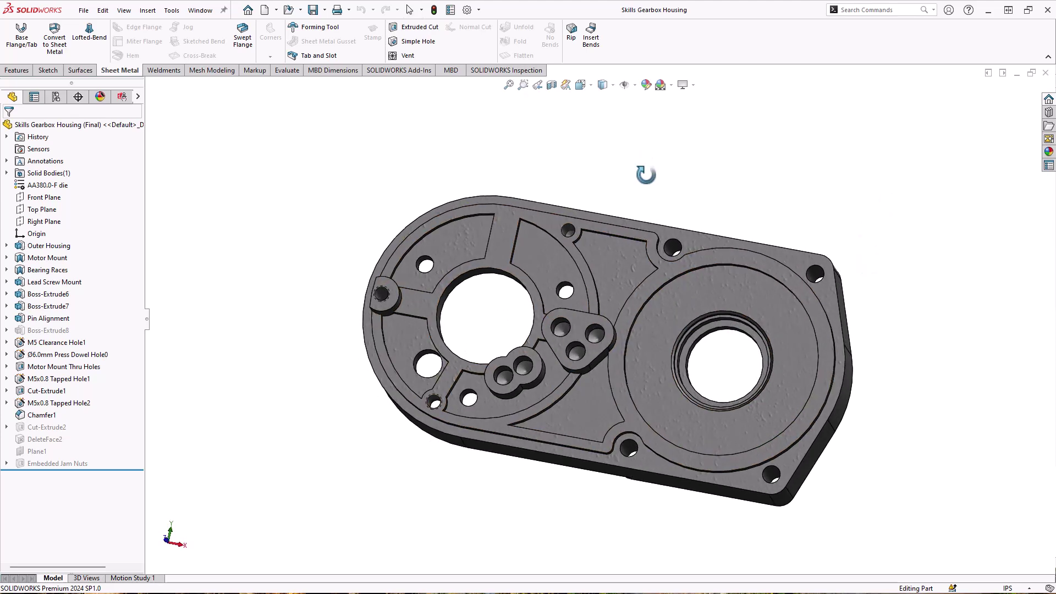
# Activate the Machined Prototype configuration and orbit to inspect the housing's sides and top face
pyautogui.click(57, 97)
pyautogui.doubleClick(49, 182)
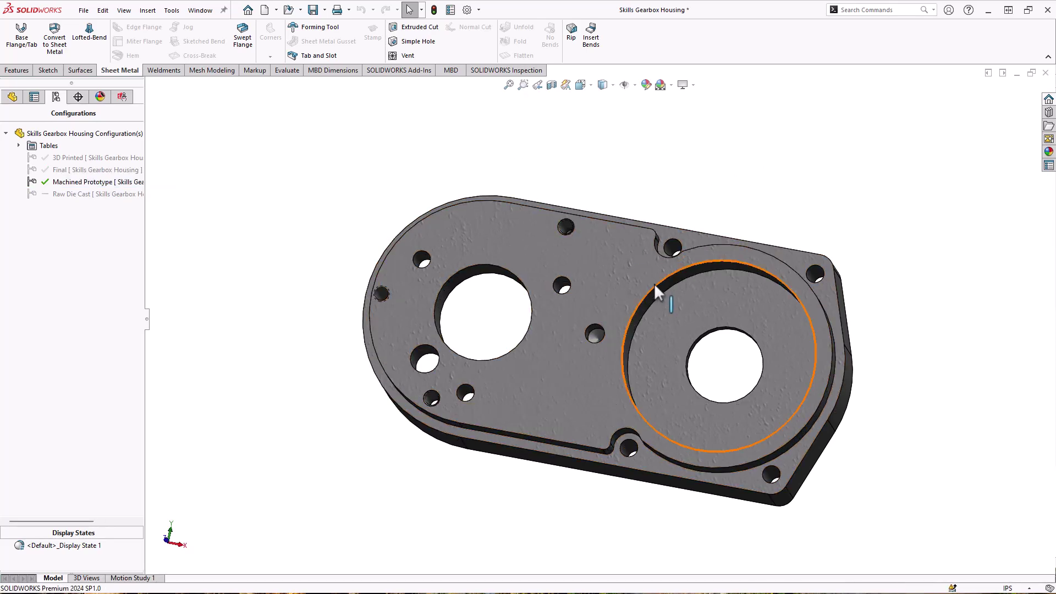
pyautogui.moveTo(725, 181); pyautogui.dragTo(717, 221, button='middle')
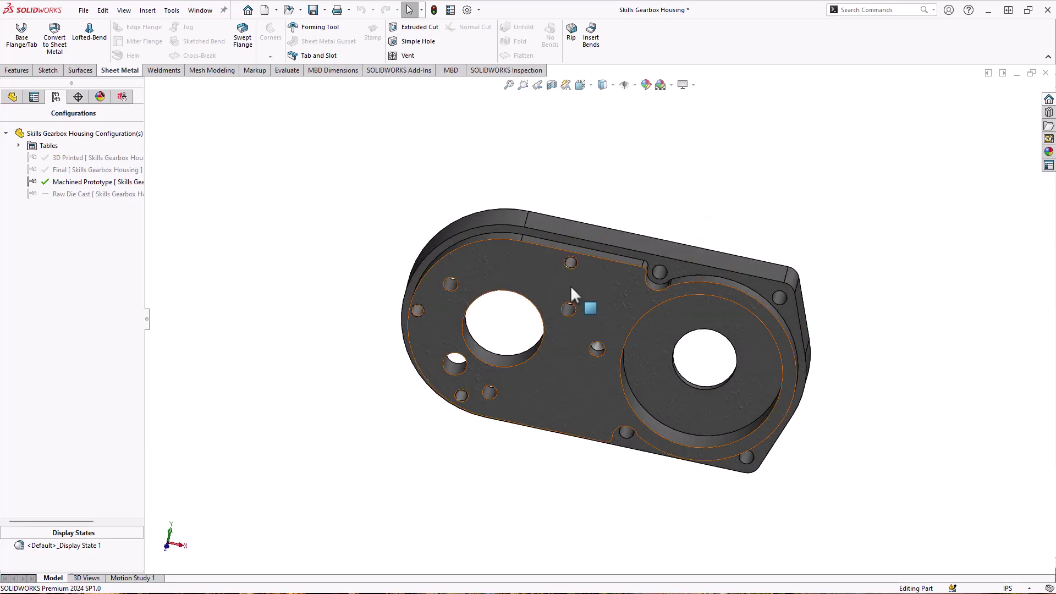
pyautogui.moveTo(758, 169); pyautogui.dragTo(749, 136, button='middle')
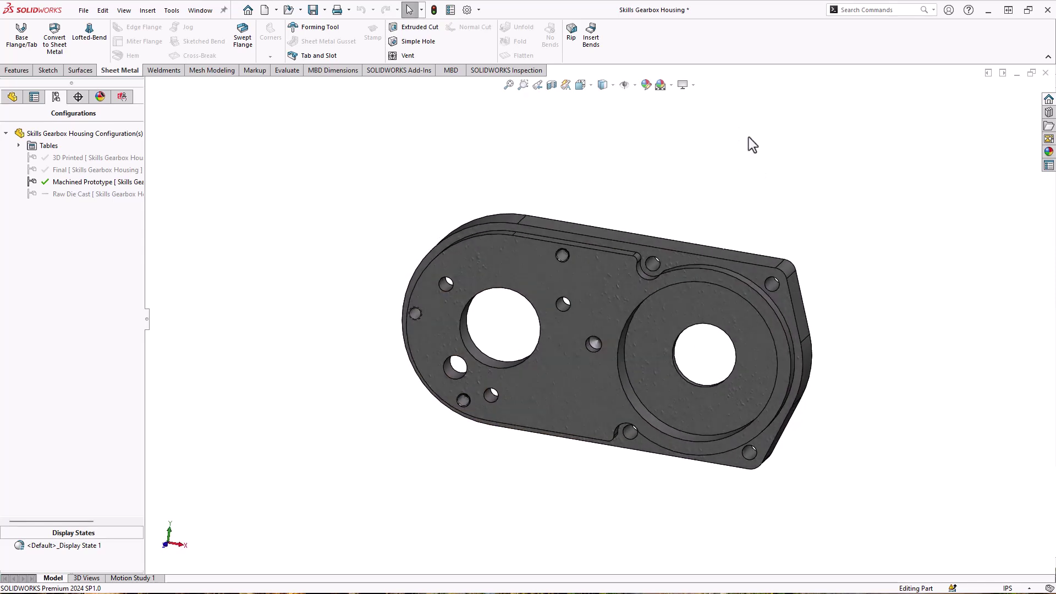
pyautogui.moveTo(731, 163); pyautogui.dragTo(707, 484, button='middle')
pyautogui.moveTo(632, 171); pyautogui.dragTo(594, 199, button='middle')
# Make a drawing from the housing part using the Drawing template on a B (ANSI) Landscape sheet
pyautogui.click(277, 10)
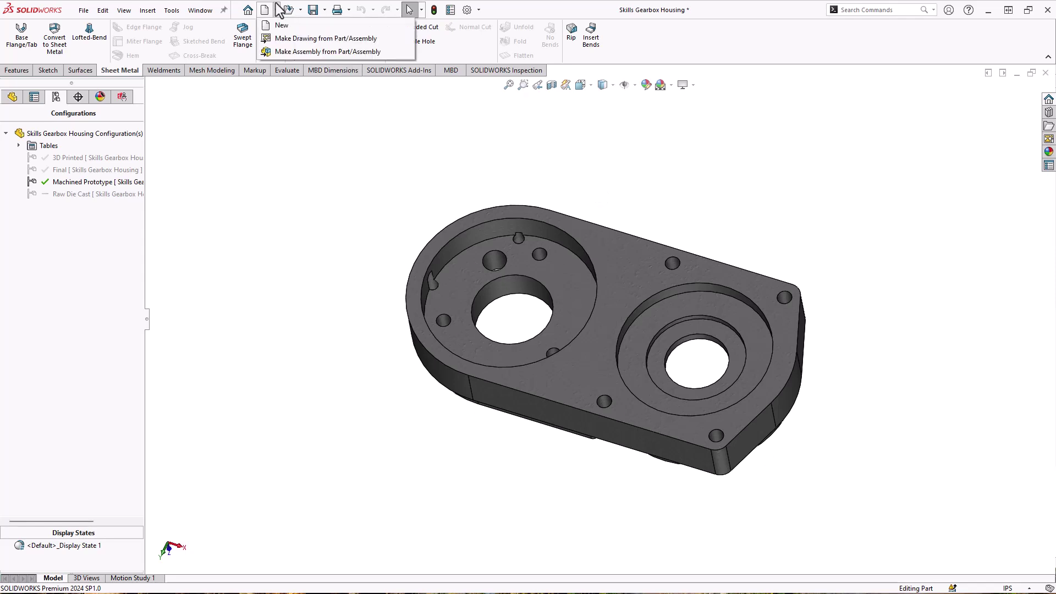
pyautogui.click(277, 40)
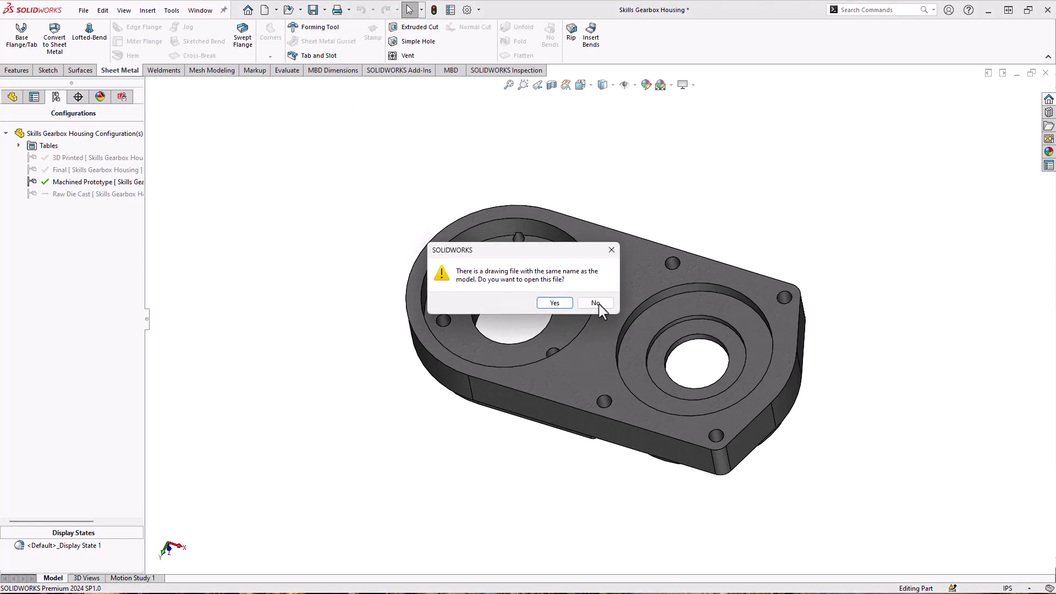
pyautogui.click(598, 304)
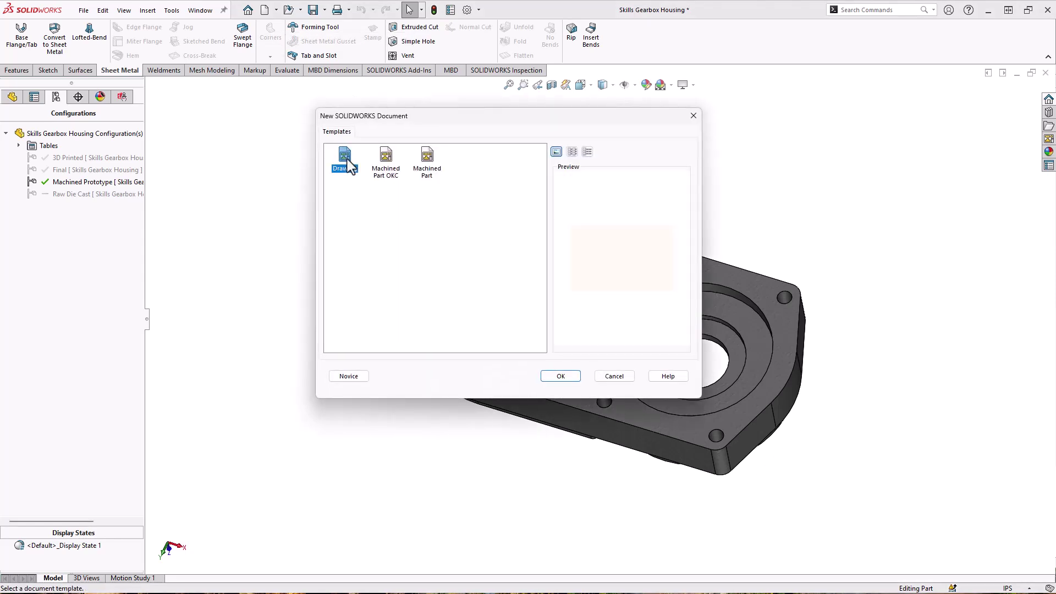
pyautogui.click(563, 379)
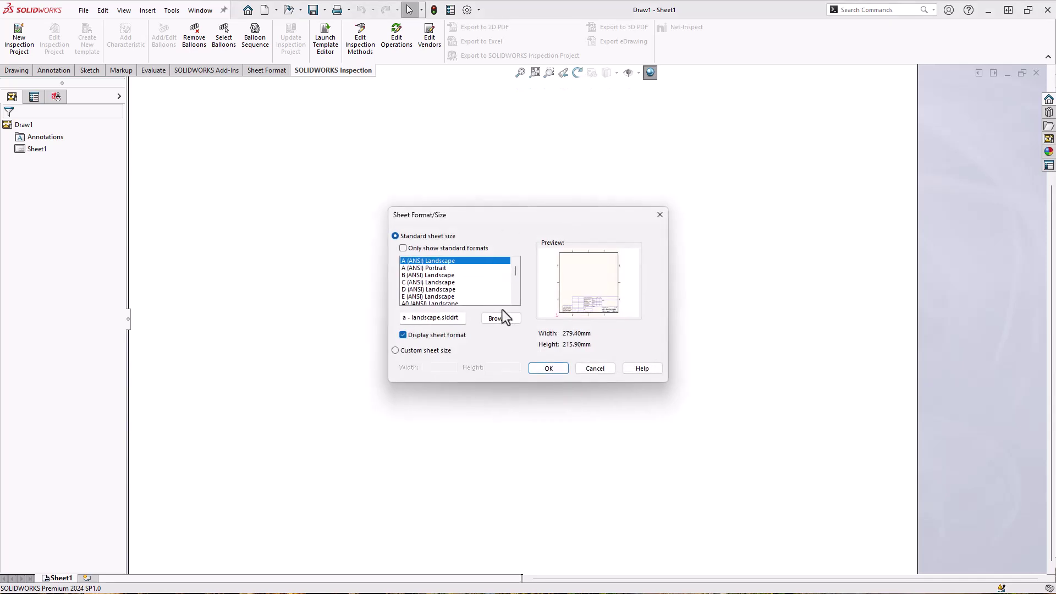
pyautogui.click(432, 276)
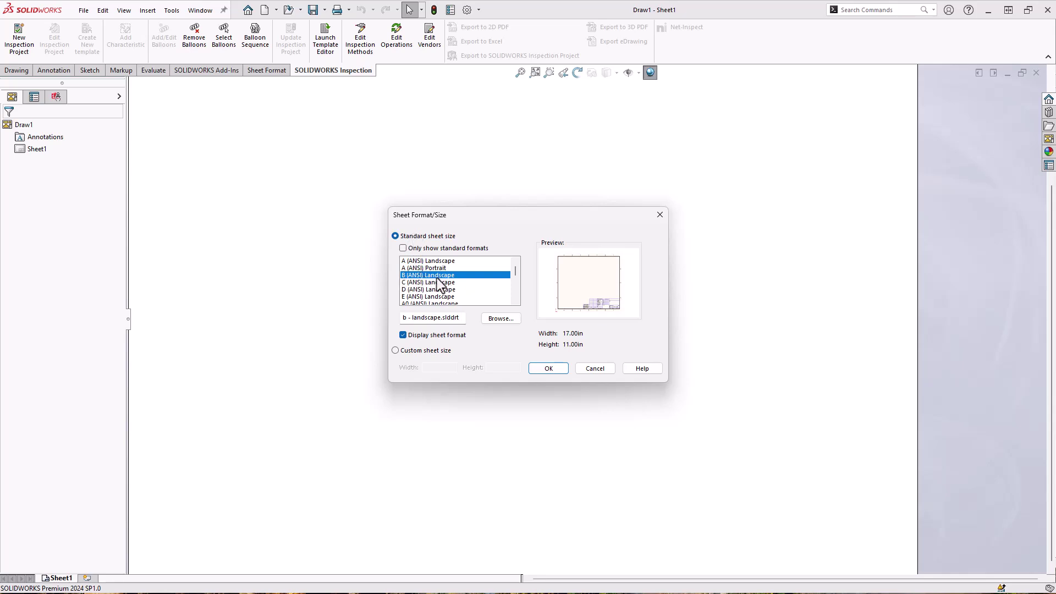
pyautogui.click(546, 369)
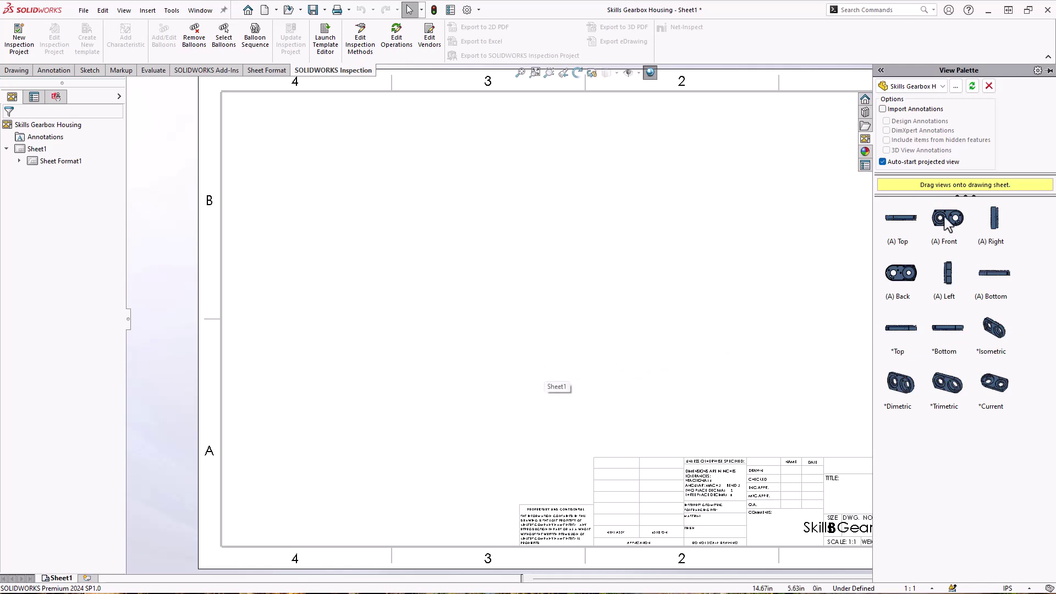
# Place the front view with top and right projected views, and set the sheet scale to 1:2
pyautogui.moveTo(945, 220)
pyautogui.mouseDown()
pyautogui.moveTo(449, 272)
pyautogui.moveTo(448, 342)
pyautogui.mouseUp()
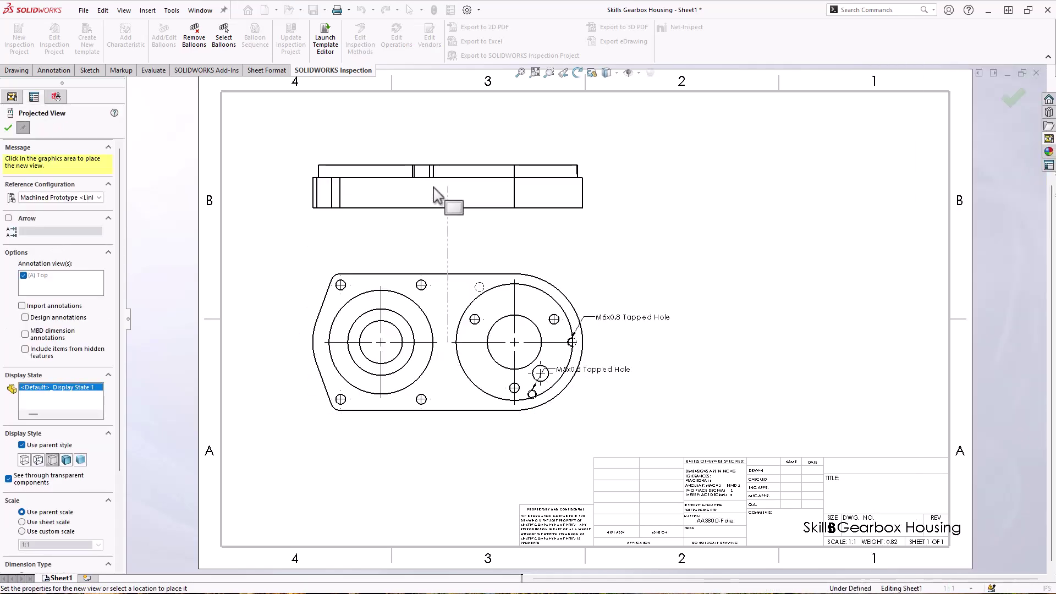
pyautogui.click(447, 205)
pyautogui.click(757, 356)
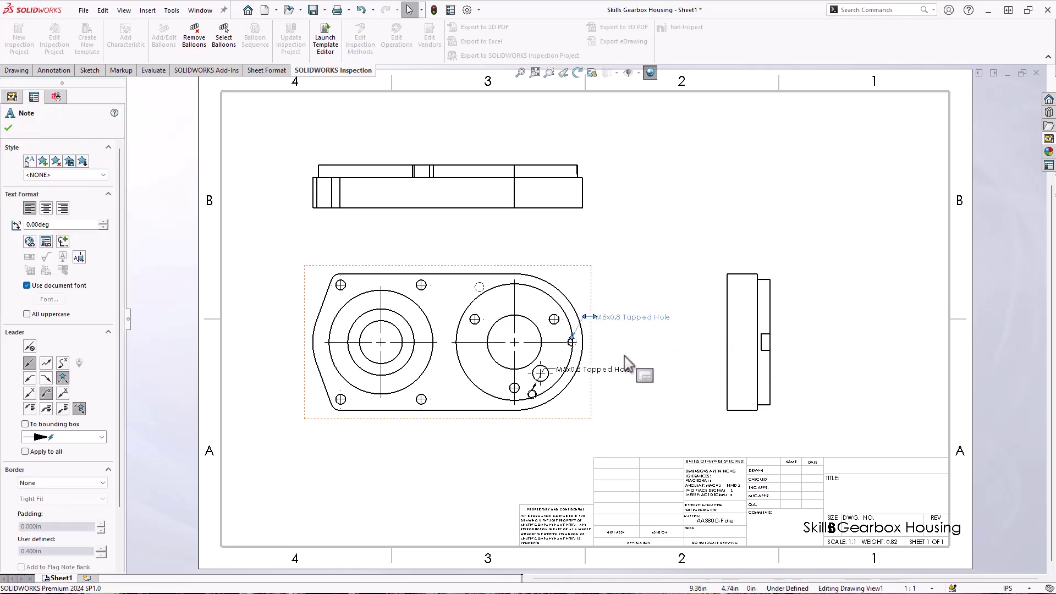
pyautogui.press('Escape')
pyautogui.press('Escape')
pyautogui.click(617, 385)
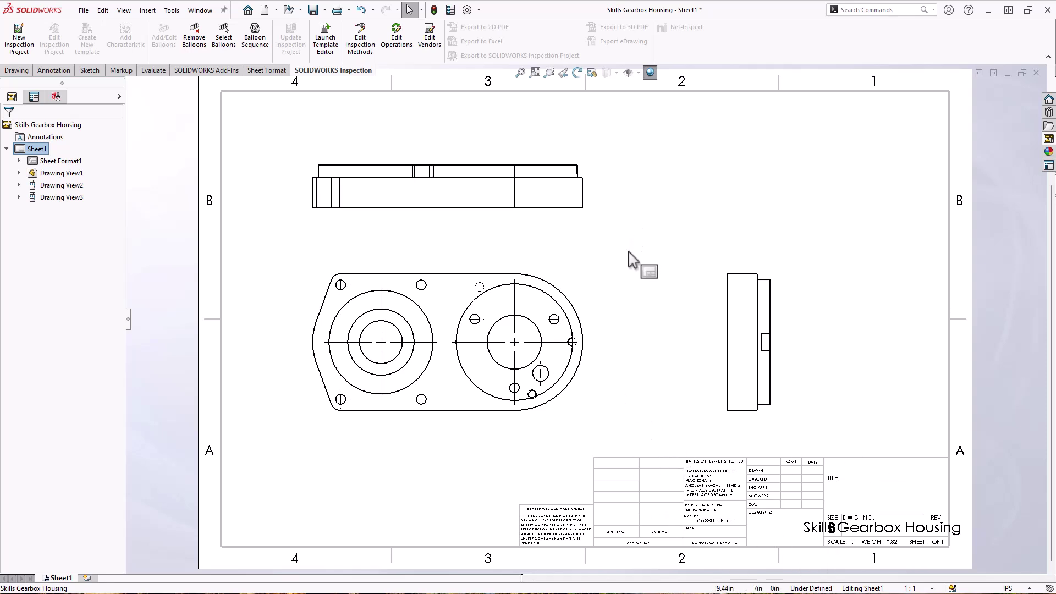
pyautogui.click(914, 588)
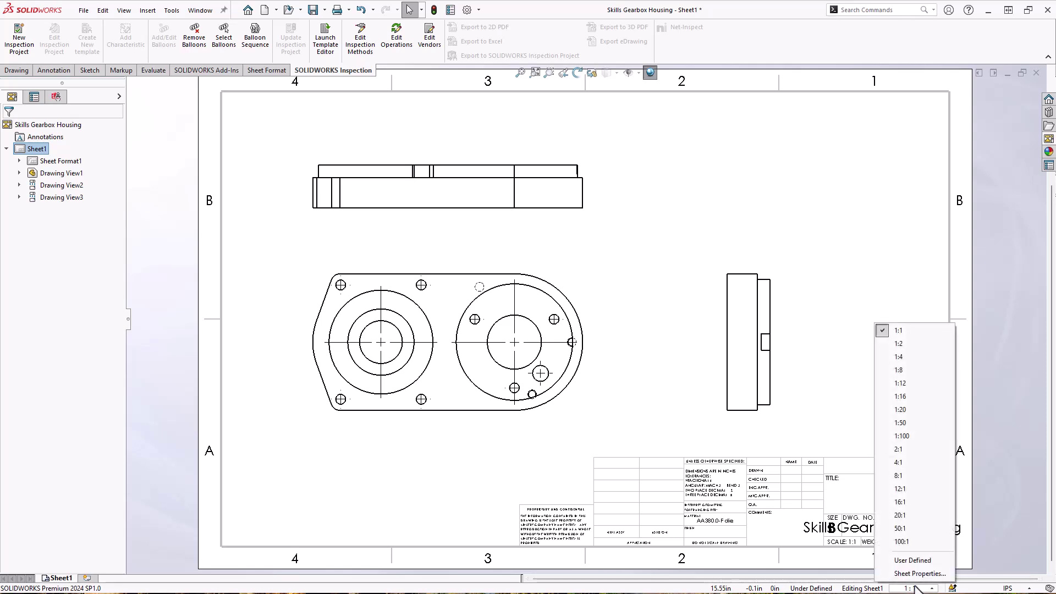
pyautogui.click(900, 346)
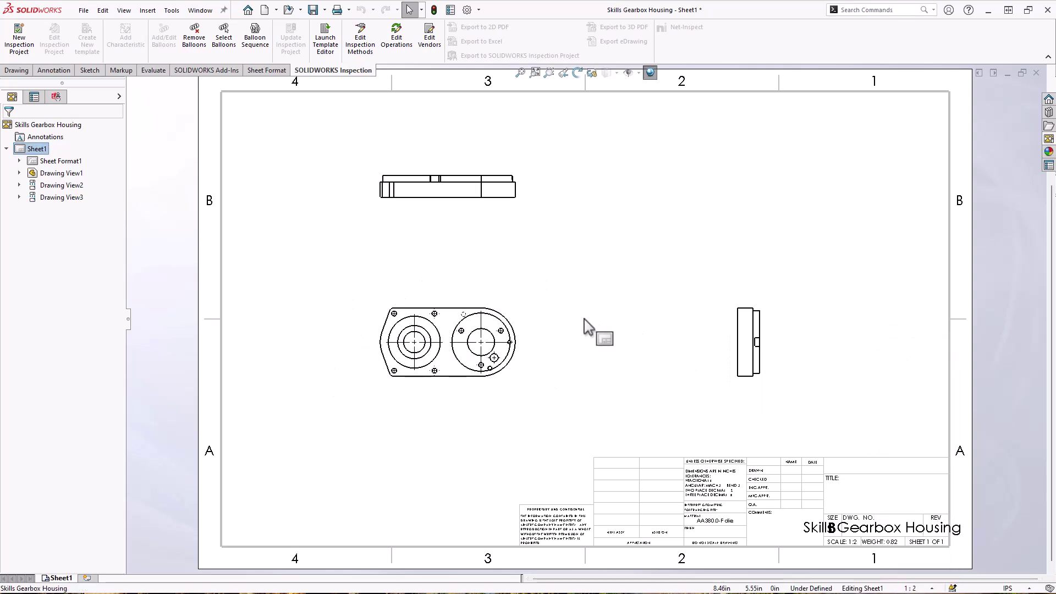
# Zoom in and delete the center marks on the four small holes
pyautogui.scroll(-3, 473, 354)
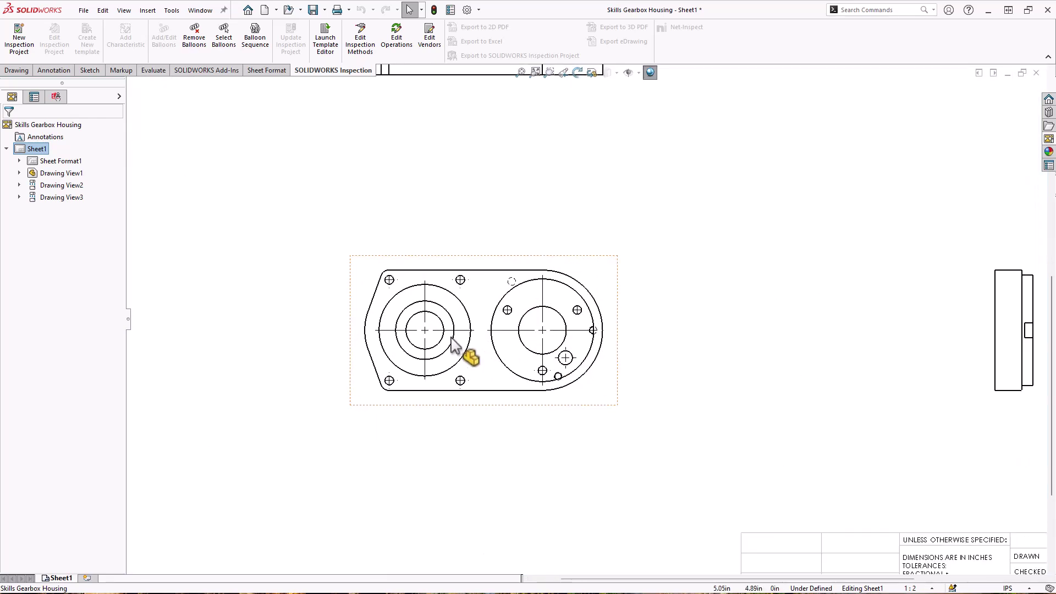
pyautogui.scroll(-5, 500, 308)
pyautogui.press('c')
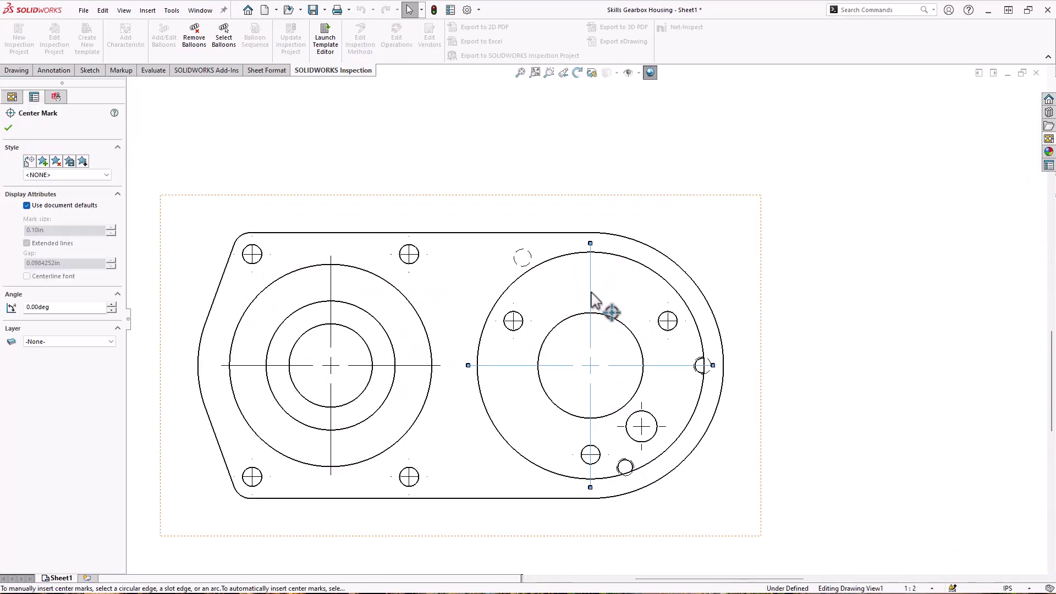
pyautogui.press('Escape')
pyautogui.click(513, 321)
pyautogui.press('Delete')
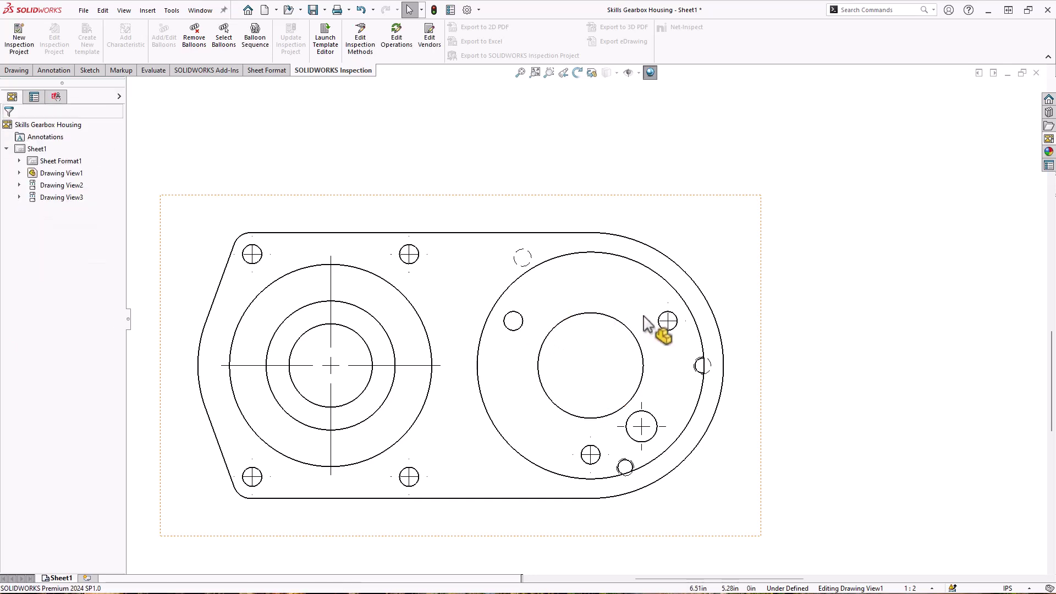
pyautogui.click(673, 322)
pyautogui.press('Delete')
pyautogui.click(663, 427)
pyautogui.press('Delete')
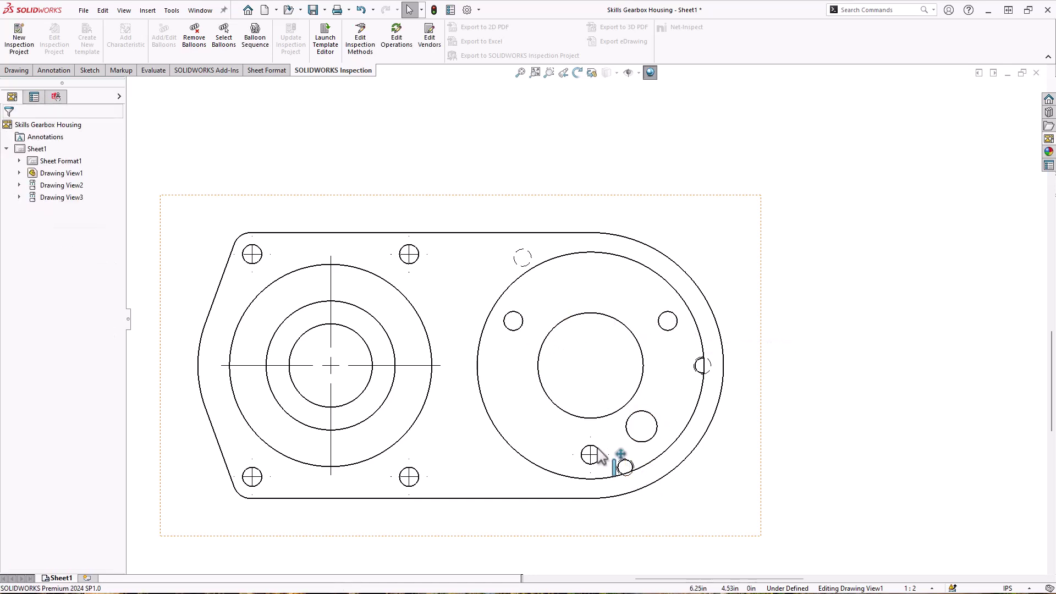
pyautogui.click(599, 455)
pyautogui.press('Delete')
# Delete the center marks on the corner holes and the large circle, then zoom back out
pyautogui.click(414, 481)
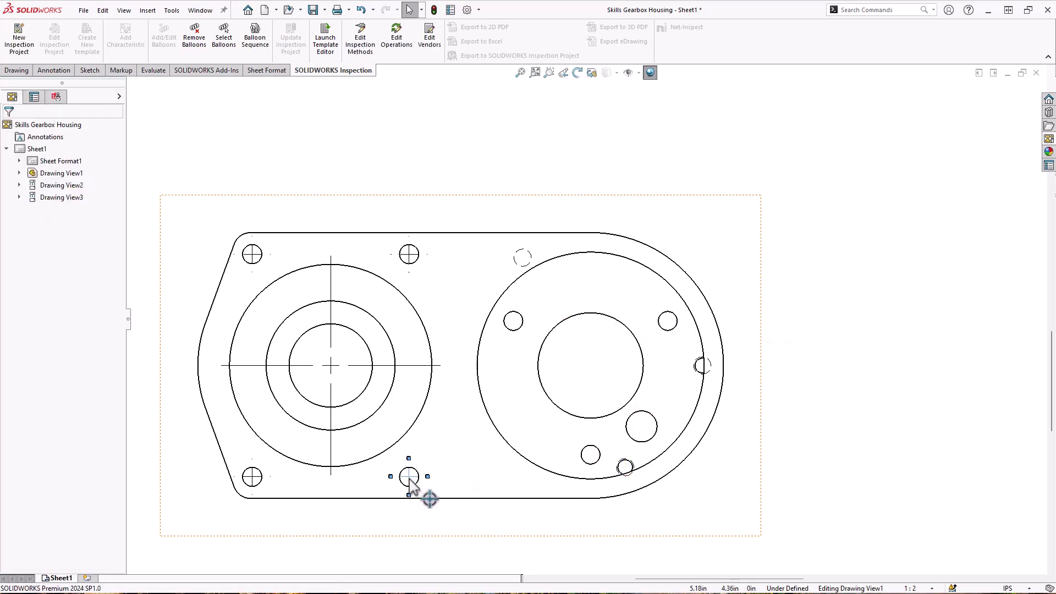
pyautogui.press('Delete')
pyautogui.click(407, 256)
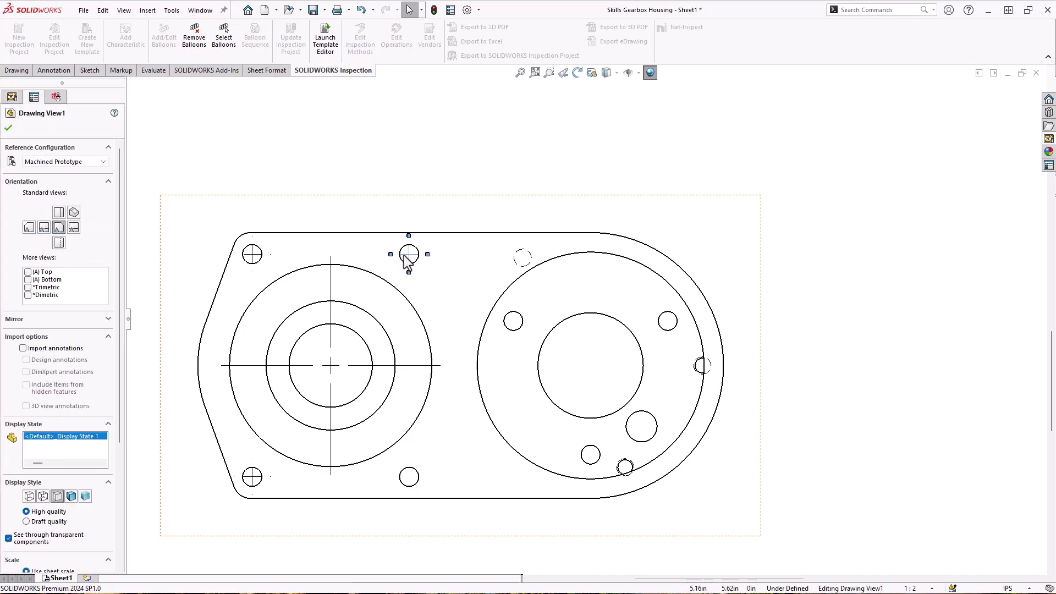
pyautogui.press('Delete')
pyautogui.click(252, 255)
pyautogui.press('Delete')
pyautogui.click(252, 476)
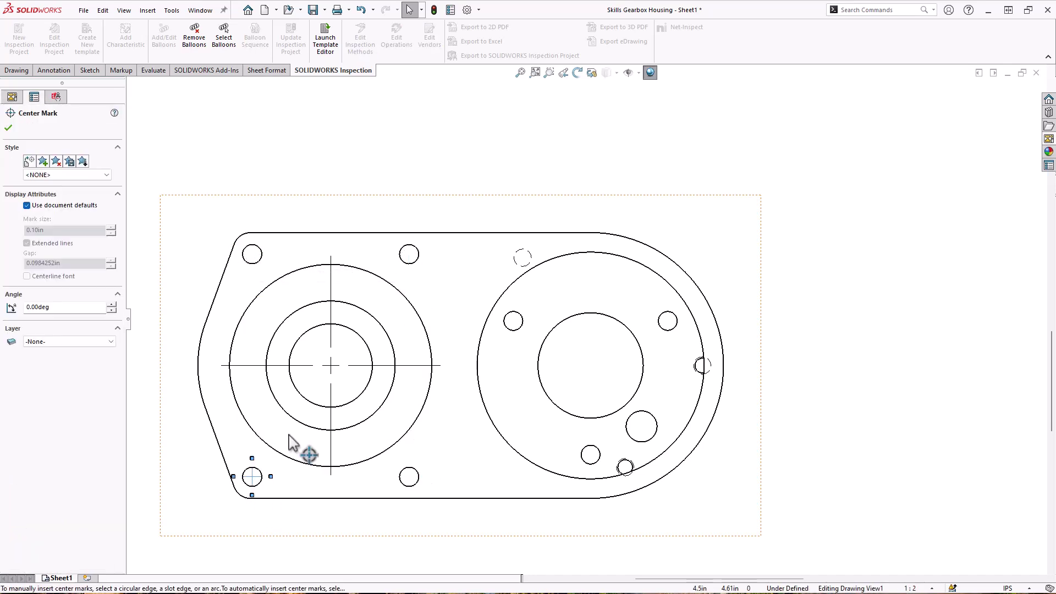
pyautogui.press('Delete')
pyautogui.click(329, 373)
pyautogui.press('Delete')
pyautogui.scroll(5, 667, 401)
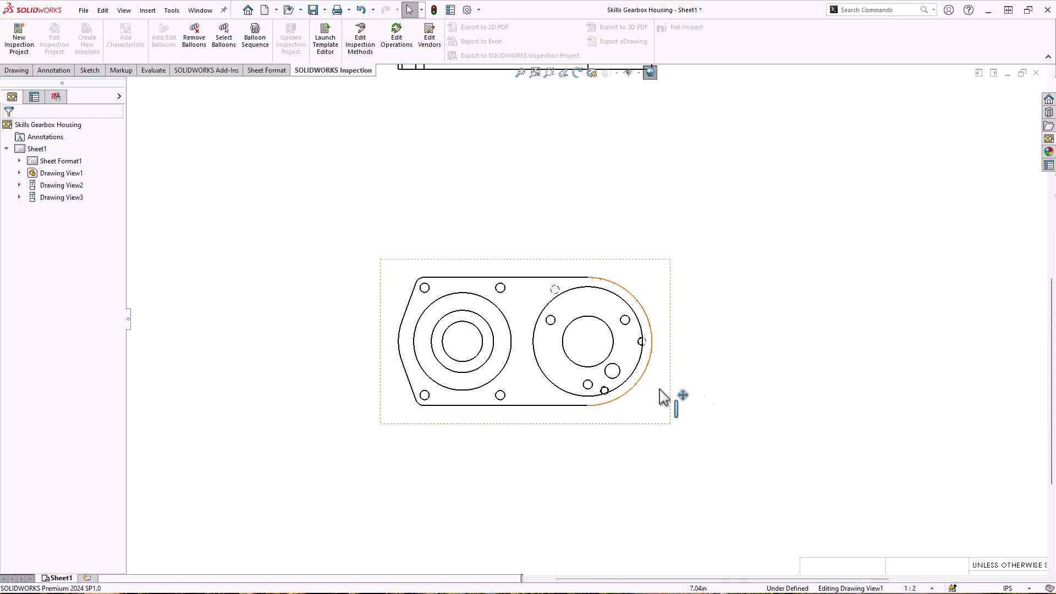
pyautogui.scroll(5, 600, 324)
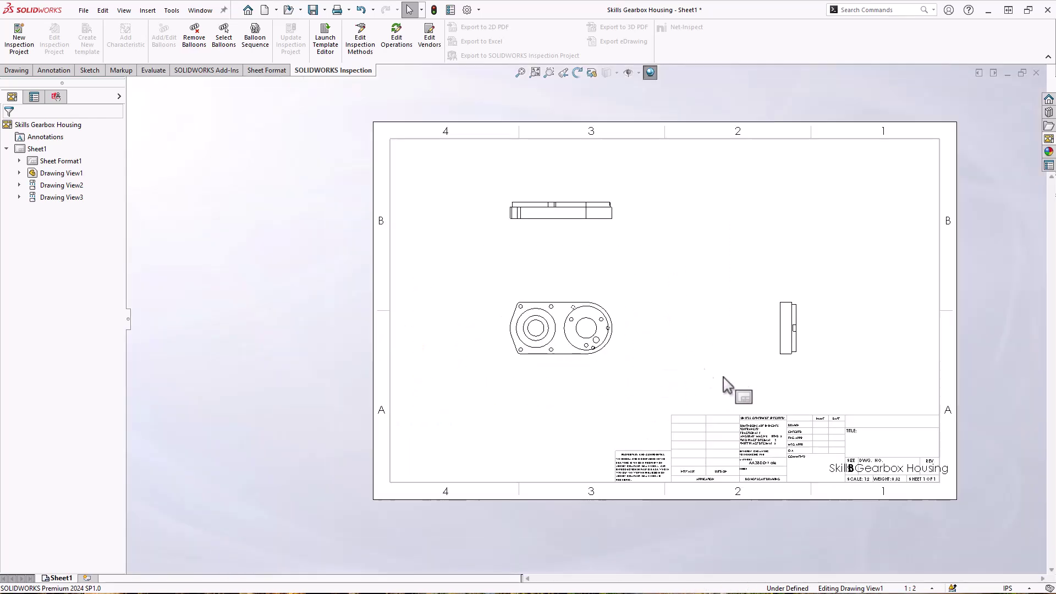
pyautogui.moveTo(847, 440)
pyautogui.mouseDown()
pyautogui.moveTo(871, 469)
pyautogui.moveTo(871, 457)
pyautogui.moveTo(737, 410)
pyautogui.moveTo(758, 395)
pyautogui.moveTo(772, 352)
pyautogui.moveTo(718, 382)
pyautogui.moveTo(871, 429)
pyautogui.moveTo(875, 420)
pyautogui.moveTo(538, 410)
pyautogui.moveTo(668, 402)
pyautogui.moveTo(347, 431)
pyautogui.moveTo(859, 430)
pyautogui.moveTo(842, 392)
pyautogui.moveTo(886, 467)
pyautogui.moveTo(619, 404)
pyautogui.moveTo(804, 419)
pyautogui.moveTo(617, 428)
pyautogui.moveTo(788, 429)
pyautogui.moveTo(667, 431)
pyautogui.moveTo(781, 436)
pyautogui.moveTo(577, 436)
pyautogui.moveTo(771, 427)
pyautogui.moveTo(668, 366)
pyautogui.moveTo(669, 446)
pyautogui.moveTo(680, 416)
pyautogui.moveTo(818, 402)
pyautogui.moveTo(600, 423)
pyautogui.moveTo(836, 424)
pyautogui.moveTo(580, 424)
pyautogui.moveTo(902, 429)
pyautogui.moveTo(608, 427)
pyautogui.moveTo(872, 421)
pyautogui.moveTo(582, 476)
pyautogui.moveTo(673, 460)
pyautogui.moveTo(776, 464)
pyautogui.moveTo(853, 392)
pyautogui.moveTo(852, 424)
pyautogui.moveTo(852, 403)
pyautogui.moveTo(618, 325)
pyautogui.mouseUp()
pyautogui.scroll(-3, 871, 470)
pyautogui.scroll(-2, 870, 468)
pyautogui.scroll(-1, 771, 352)
pyautogui.scroll(-1, 850, 413)
pyautogui.scroll(-1, 886, 467)
pyautogui.moveTo(618, 325)
pyautogui.keyDown('ctrl'); pyautogui.mouseDown(button='middle')
pyautogui.moveTo(760, 309)
pyautogui.moveTo(647, 295)
pyautogui.mouseUp(button='middle'); pyautogui.keyUp('ctrl')
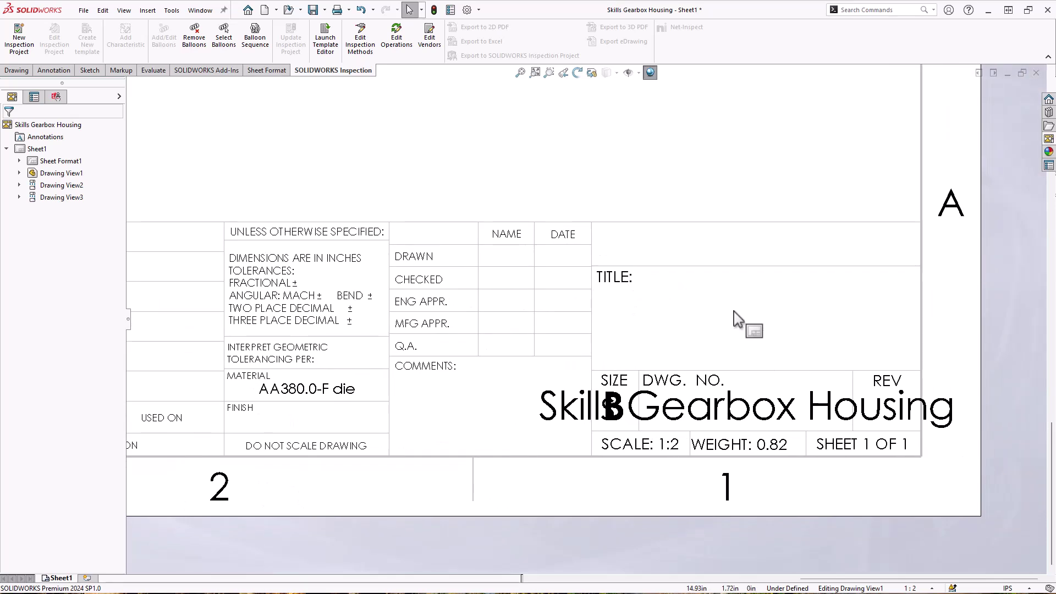
# Switch the sheet into Edit Sheet Format mode to unlock the title block notes
pyautogui.rightClick(532, 199)
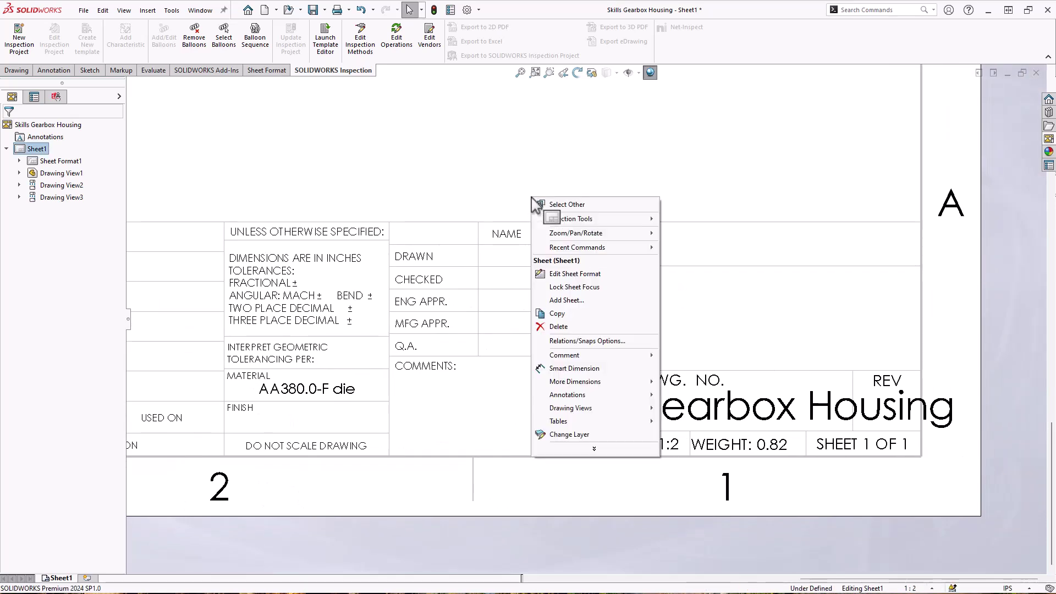
pyautogui.click(575, 274)
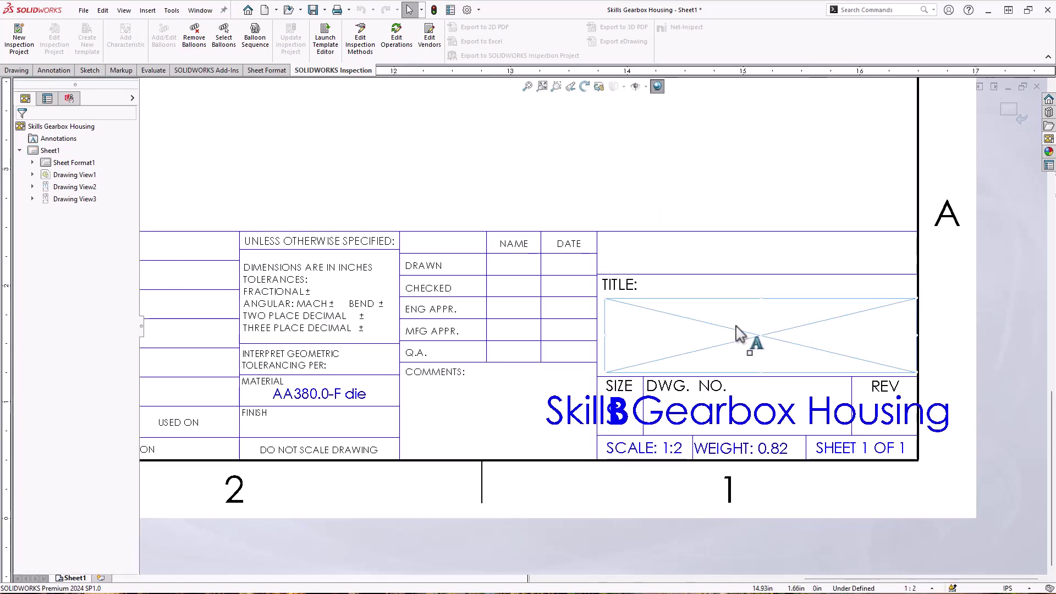
pyautogui.click(738, 333)
pyautogui.click(740, 181)
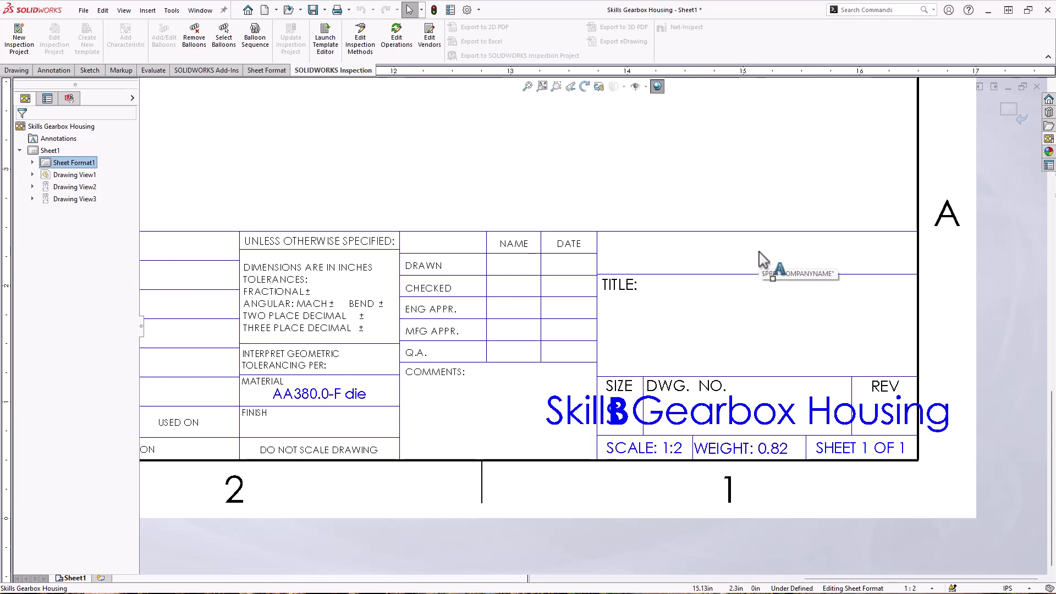
# Add a CompanyName custom property with the value 'MLC CAD Systems'
pyautogui.click(450, 10)
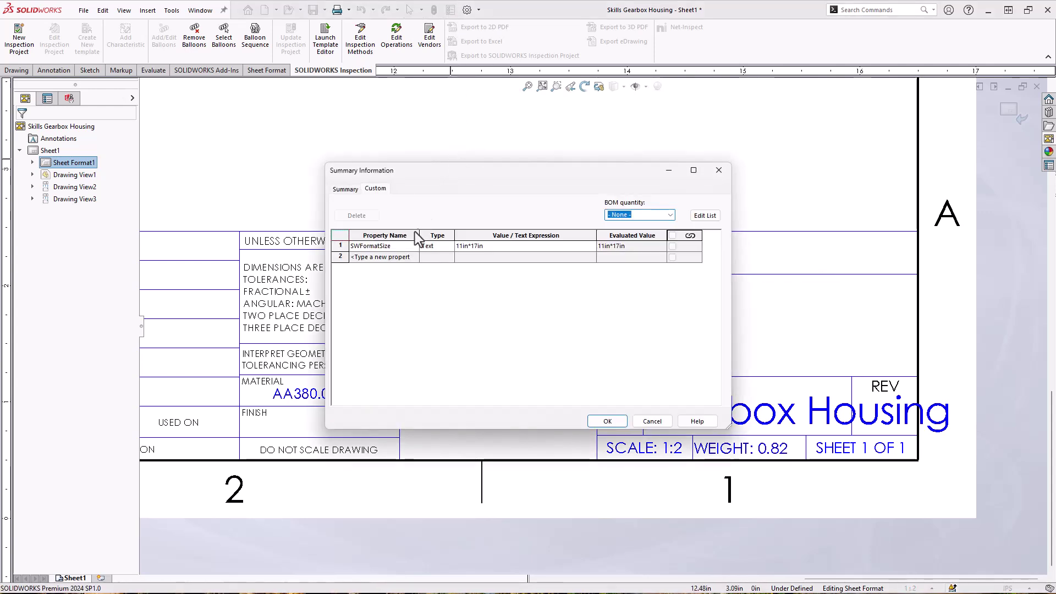
pyautogui.click(400, 259)
pyautogui.click(413, 258)
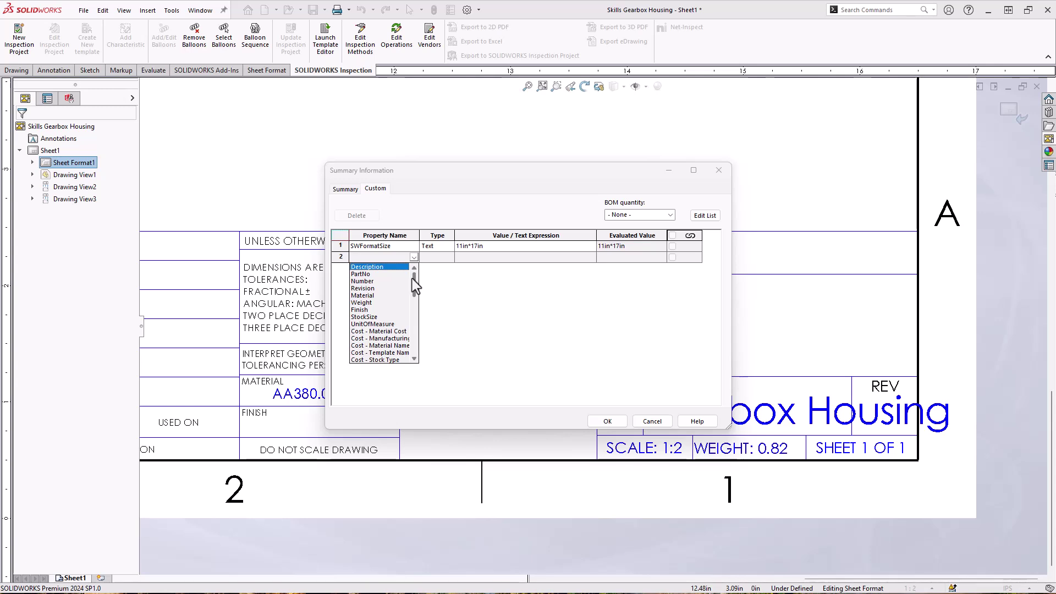
pyautogui.moveTo(411, 278); pyautogui.dragTo(414, 344)
pyautogui.click(379, 280)
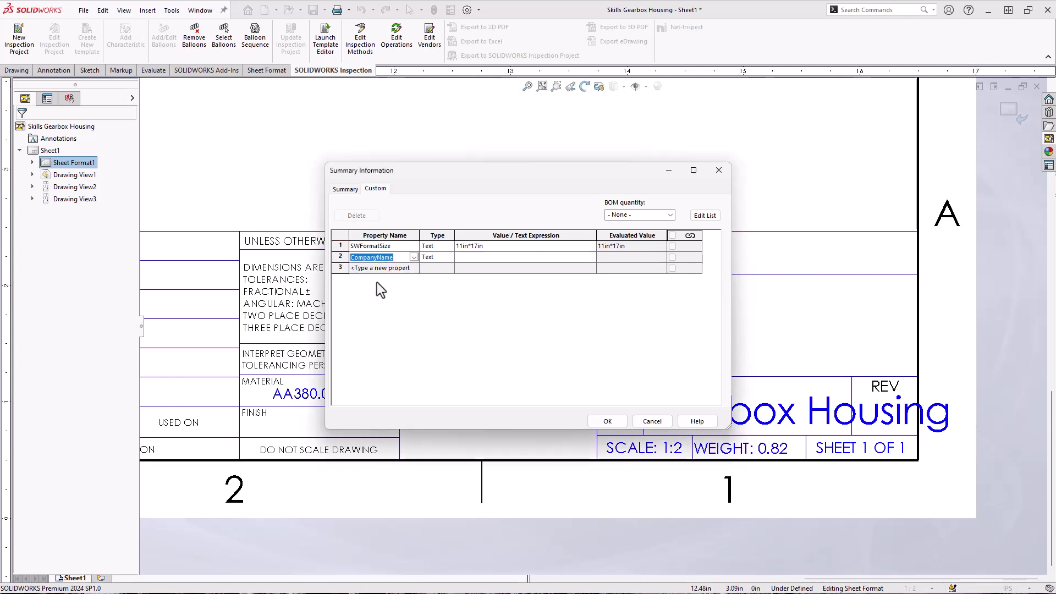
pyautogui.click(479, 258)
pyautogui.write('MLC C')
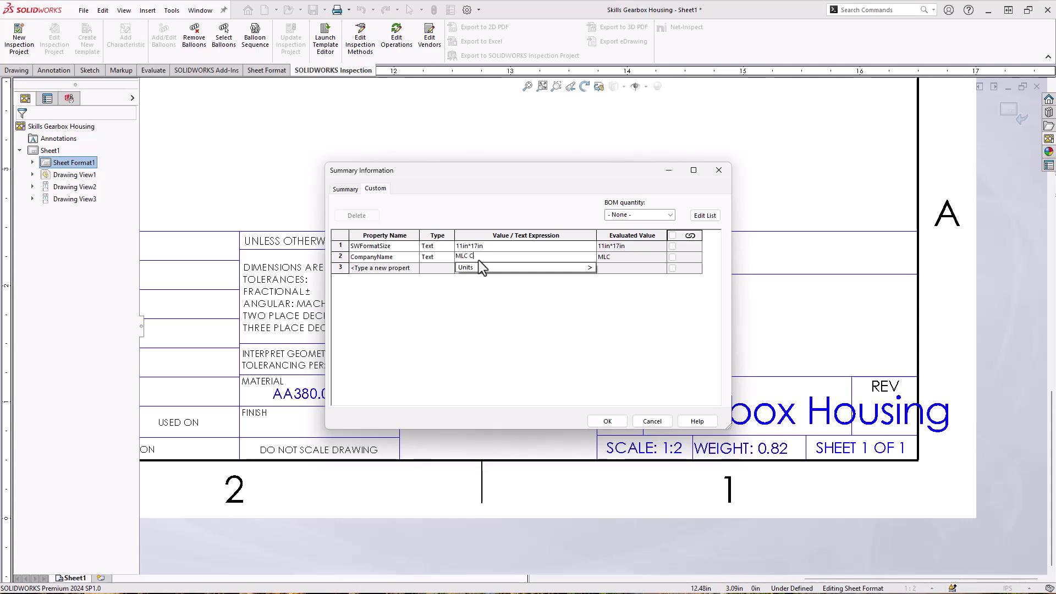
pyautogui.write('AD Systems')
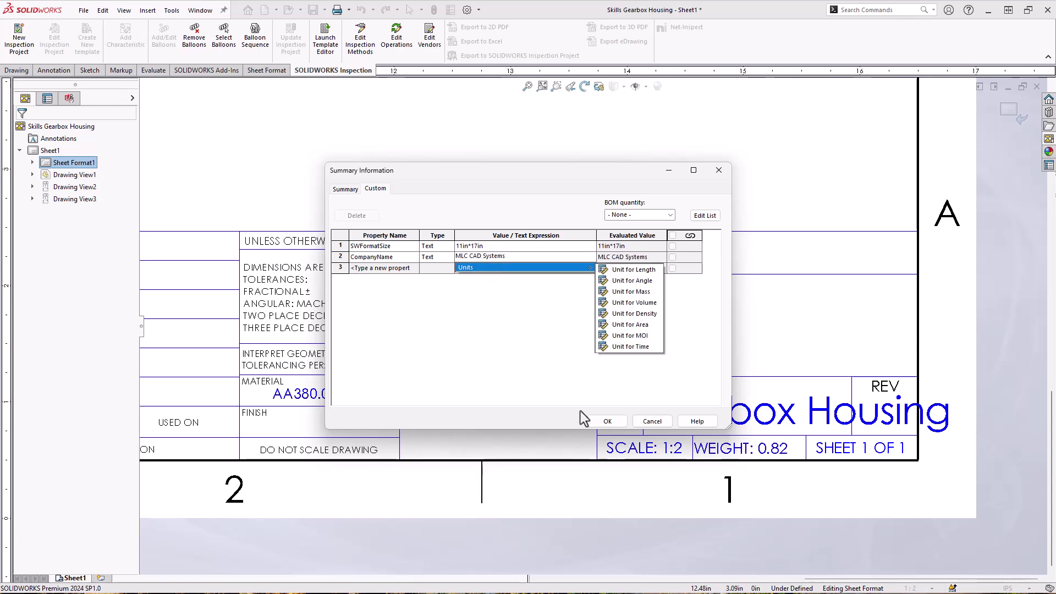
pyautogui.click(608, 421)
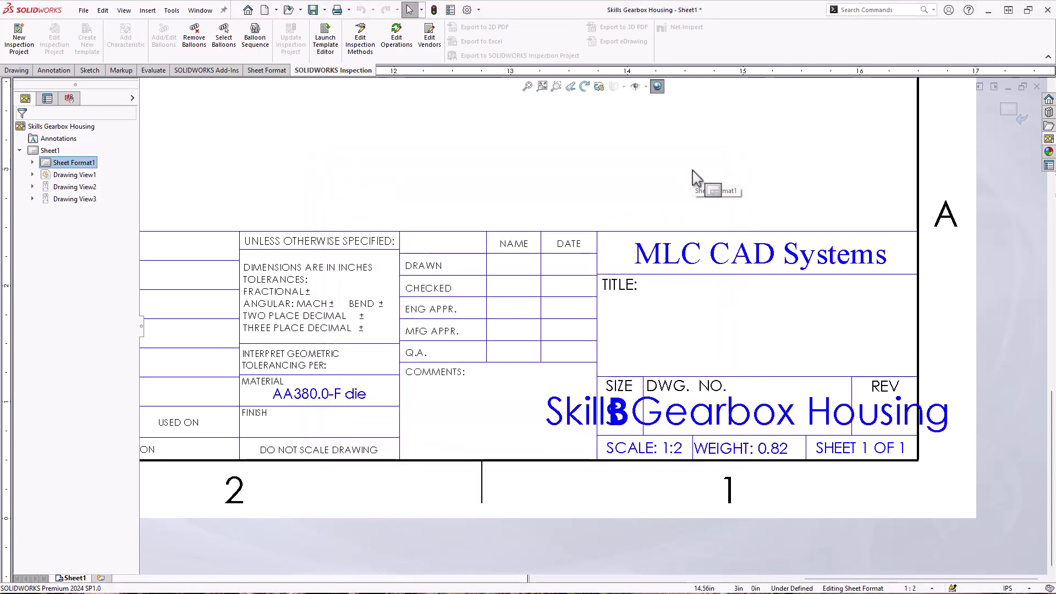
# Change the MLC CAD Systems title block note's font to Arial
pyautogui.click(681, 258)
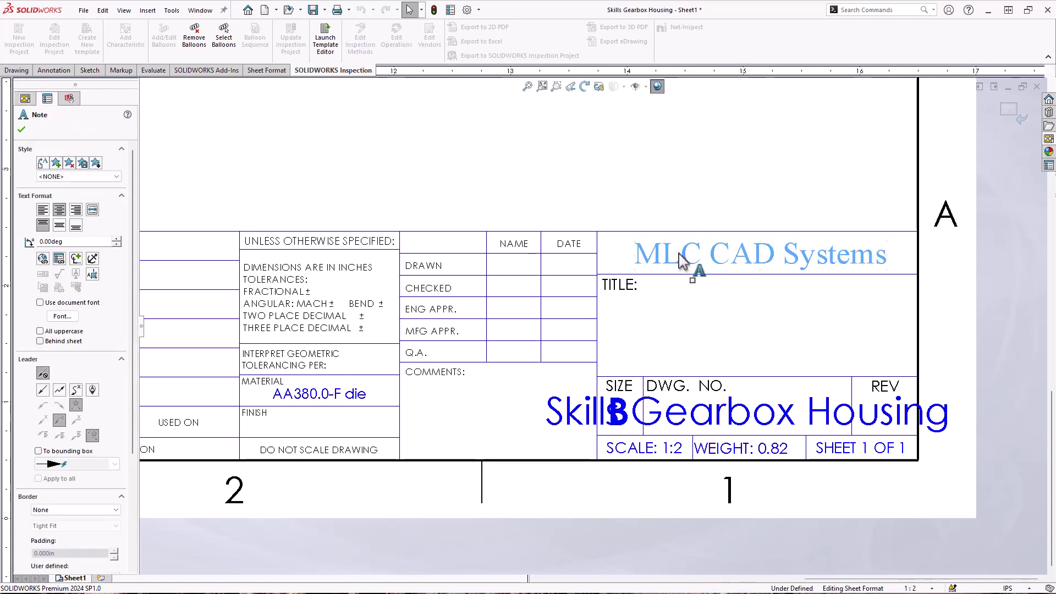
pyautogui.click(62, 317)
pyautogui.click(435, 264)
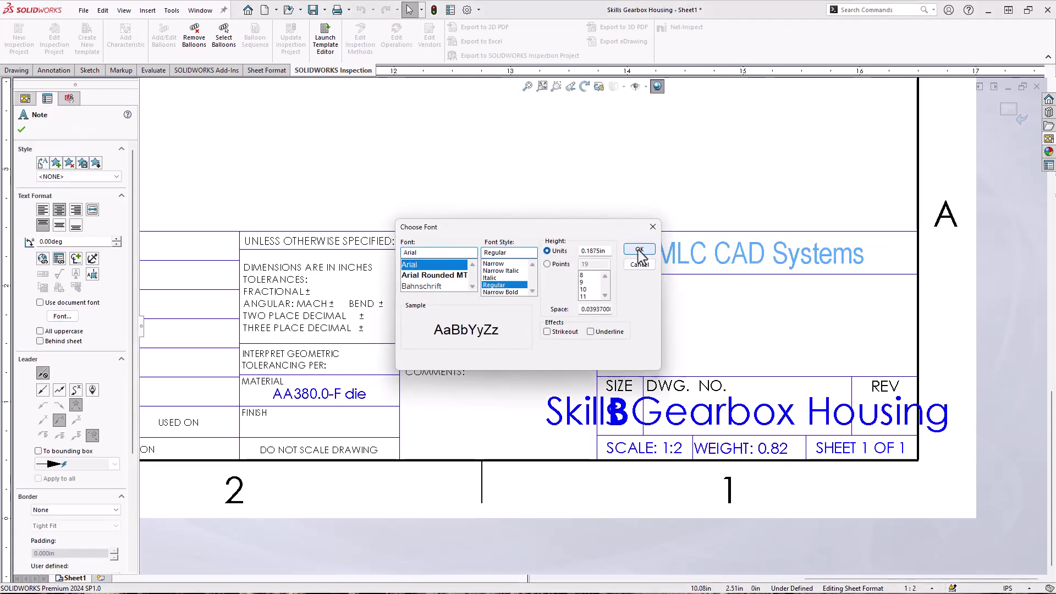
pyautogui.click(655, 236)
pyautogui.press('Escape')
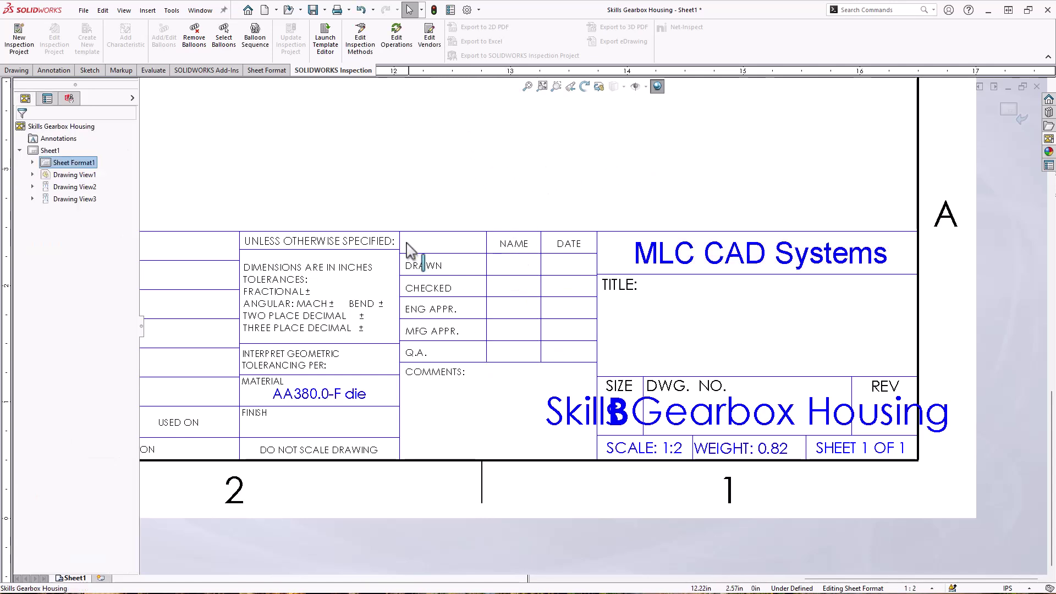
# Open the tolerance note for editing and delete the FRACTIONAL ± line
pyautogui.moveTo(460, 207)
pyautogui.mouseDown(button='middle')
pyautogui.moveTo(405, 204)
pyautogui.moveTo(514, 184)
pyautogui.moveTo(600, 233)
pyautogui.mouseUp(button='middle')
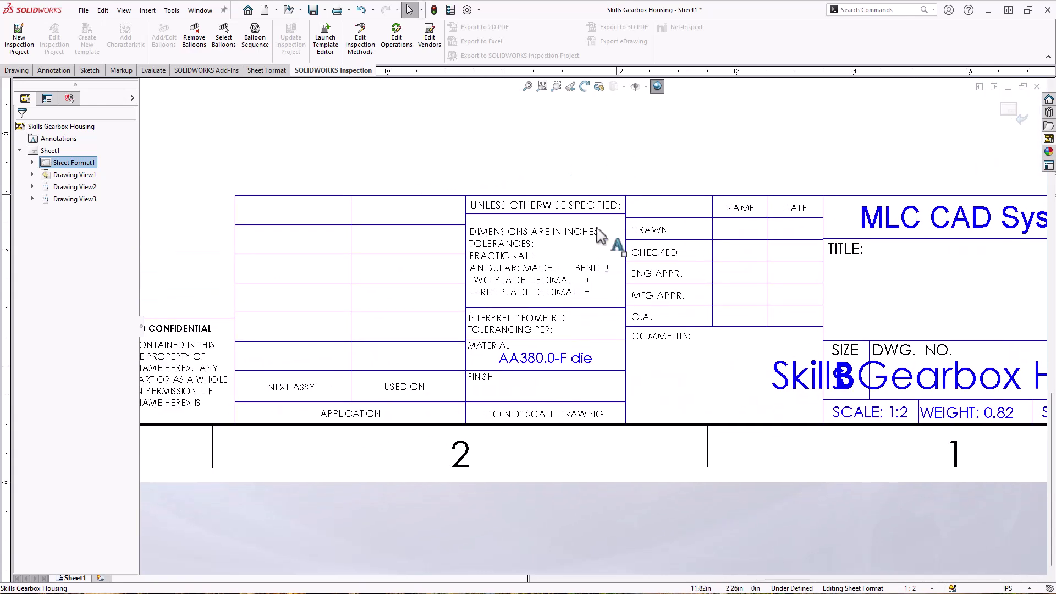
pyautogui.scroll(-4, 600, 234)
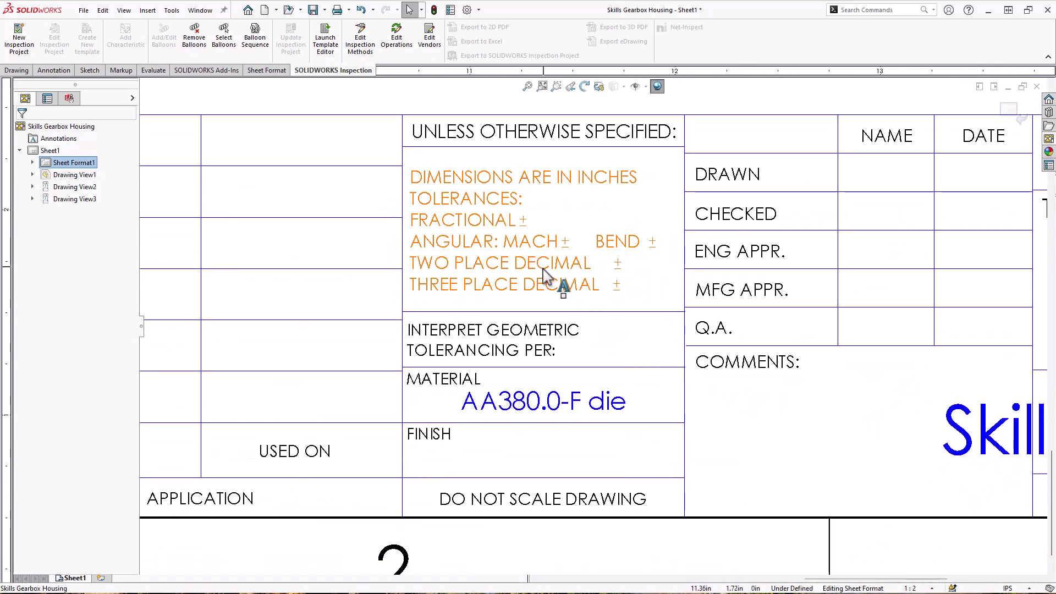
pyautogui.moveTo(741, 156); pyautogui.dragTo(737, 160, button='middle')
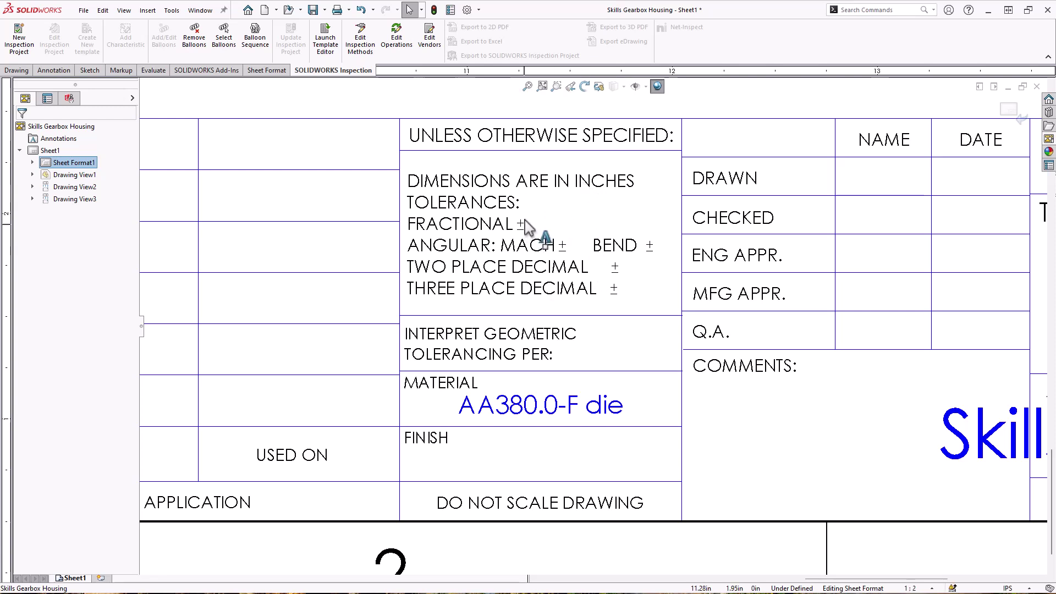
pyautogui.doubleClick(494, 186)
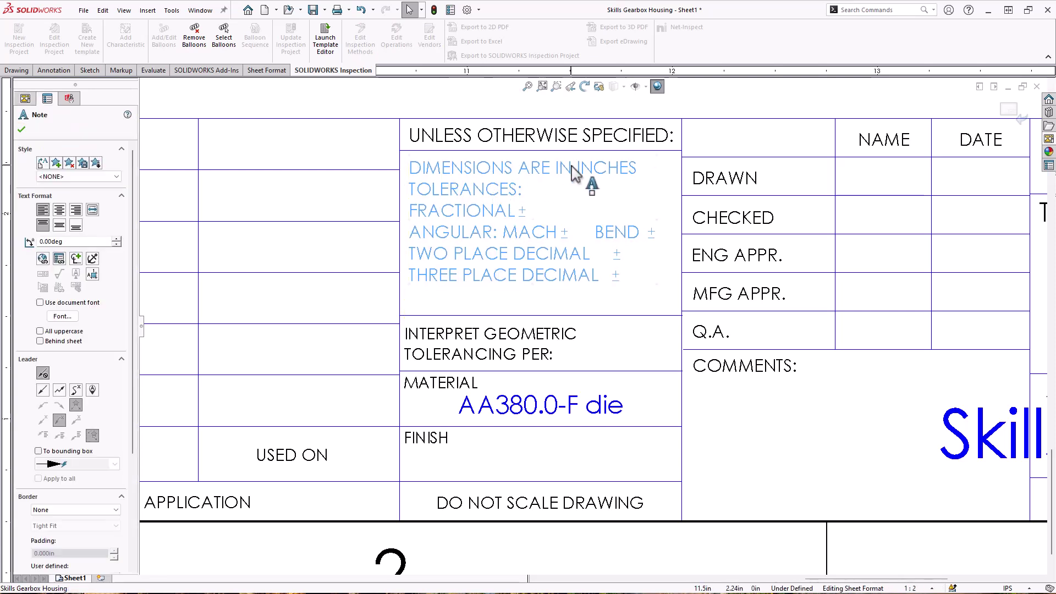
pyautogui.doubleClick(486, 216)
pyautogui.click(483, 217)
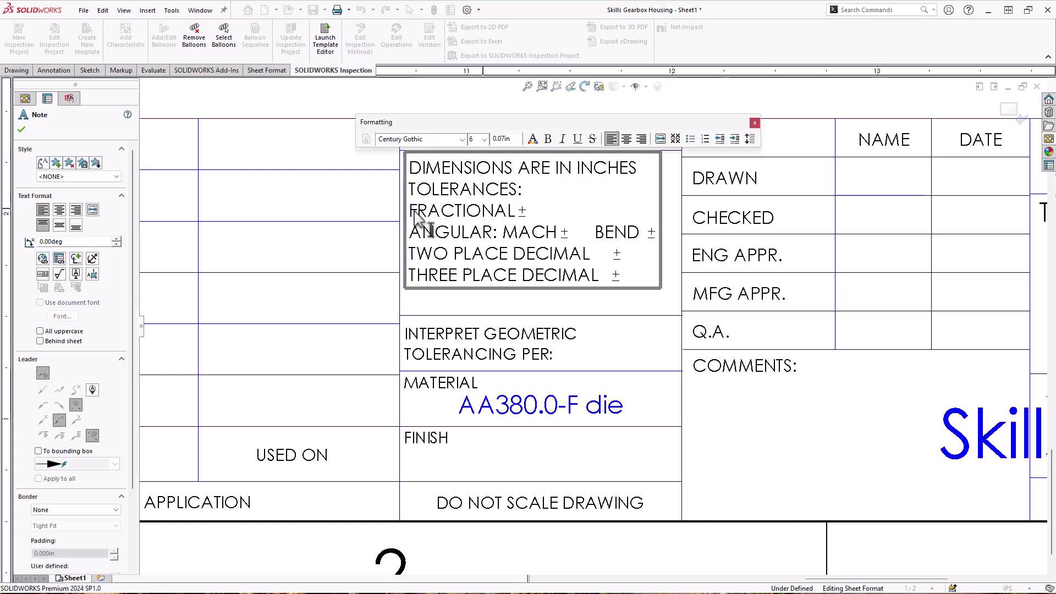
pyautogui.moveTo(413, 212); pyautogui.dragTo(536, 227)
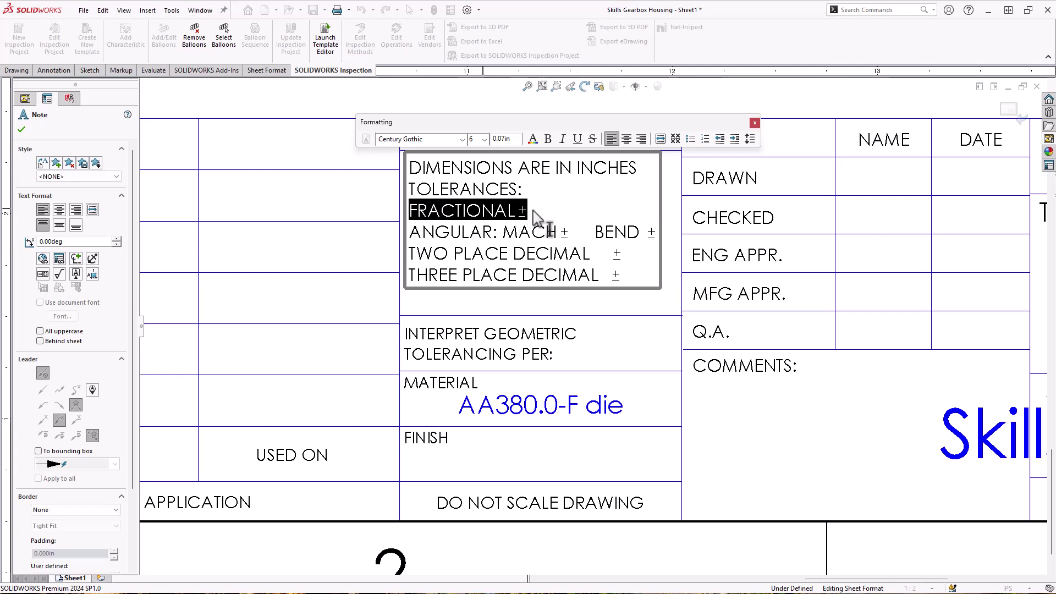
pyautogui.press('Delete')
pyautogui.press('Delete')
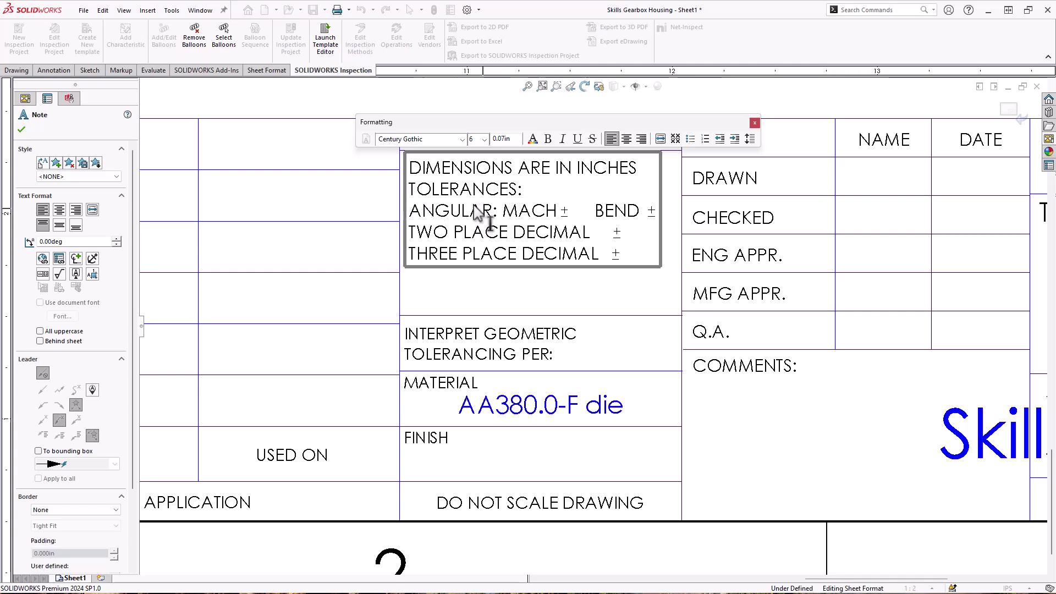
# Replace the MACH and BEND tolerances with an angular tolerance of 1°
pyautogui.moveTo(503, 211); pyautogui.dragTo(659, 208)
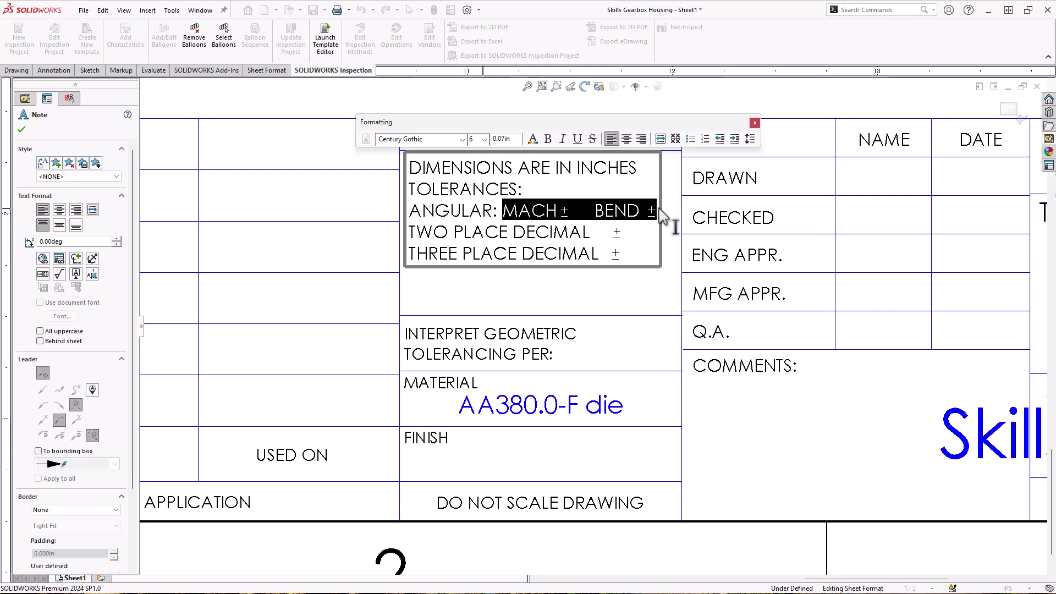
pyautogui.press('Delete')
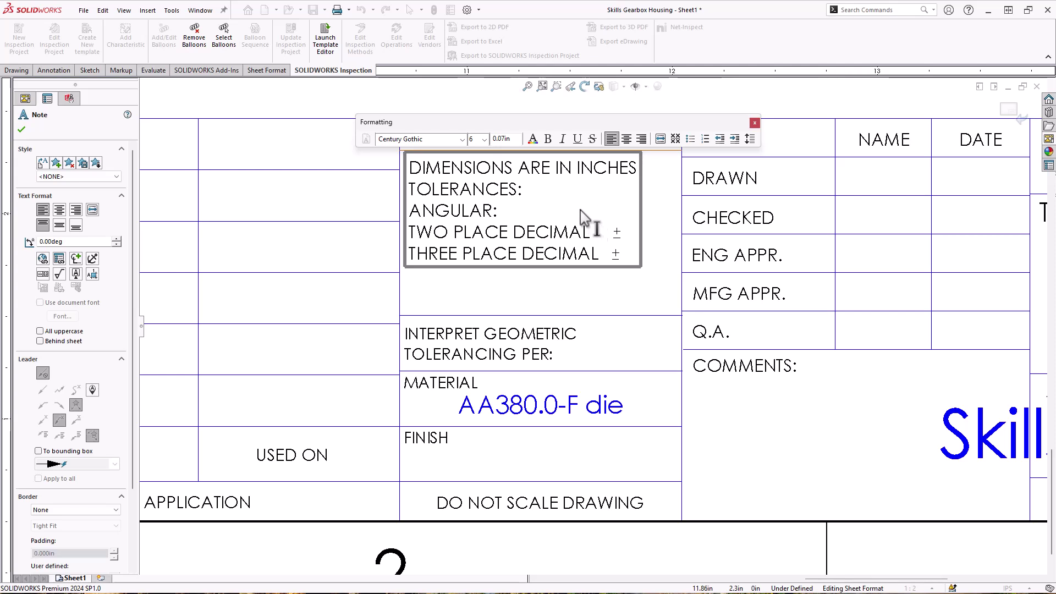
pyautogui.write('1')
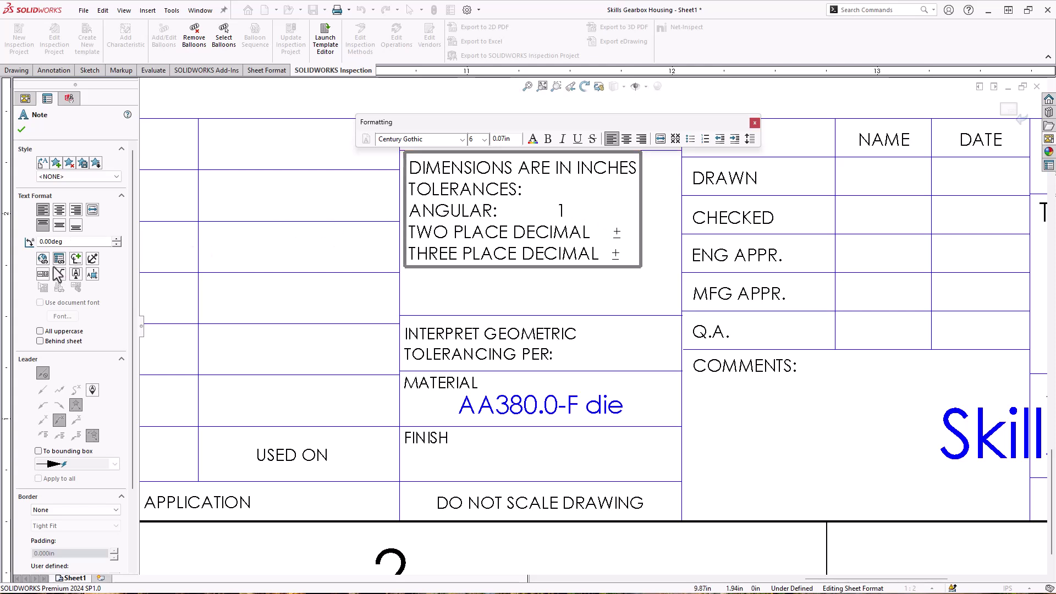
pyautogui.click(74, 259)
pyautogui.click(90, 274)
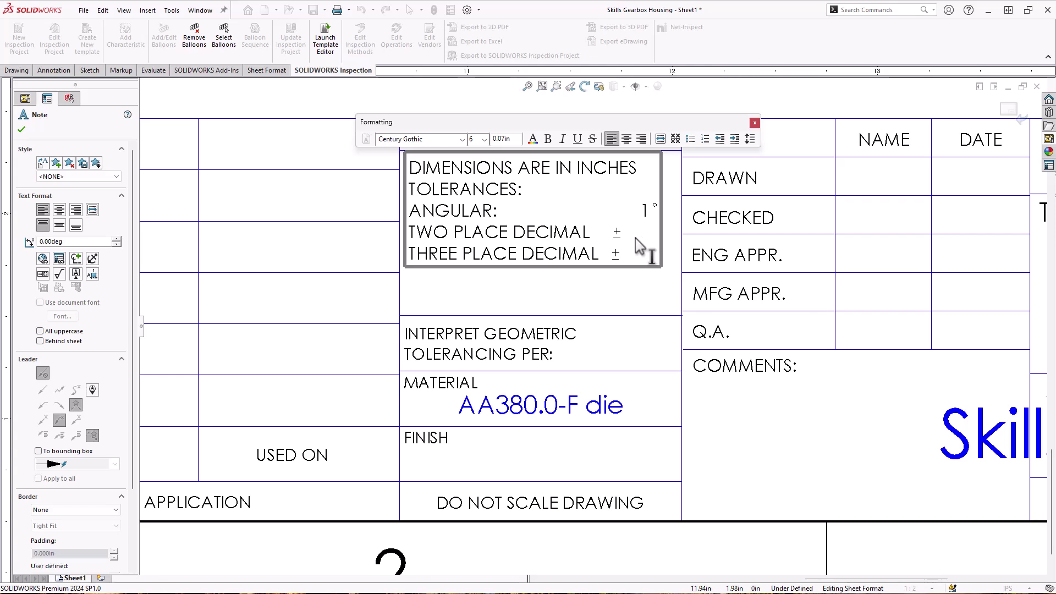
# Set THREE PLACE DECIMAL to ±0.005" and add a FOUR PLACE DECIMAL ±0.0005" line
pyautogui.write('"')
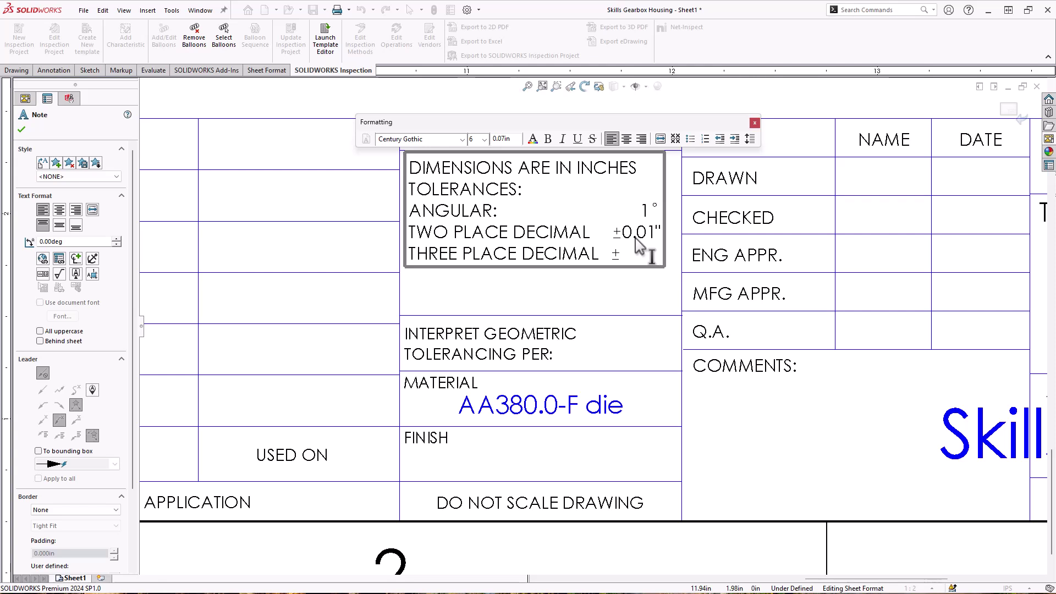
pyautogui.write('0.00')
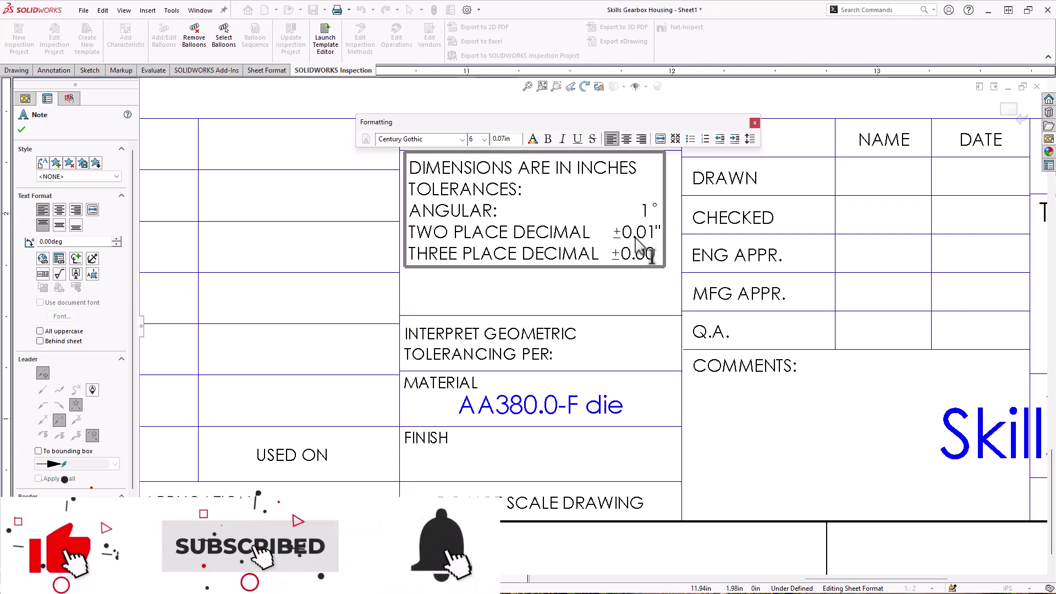
pyautogui.write('5"')
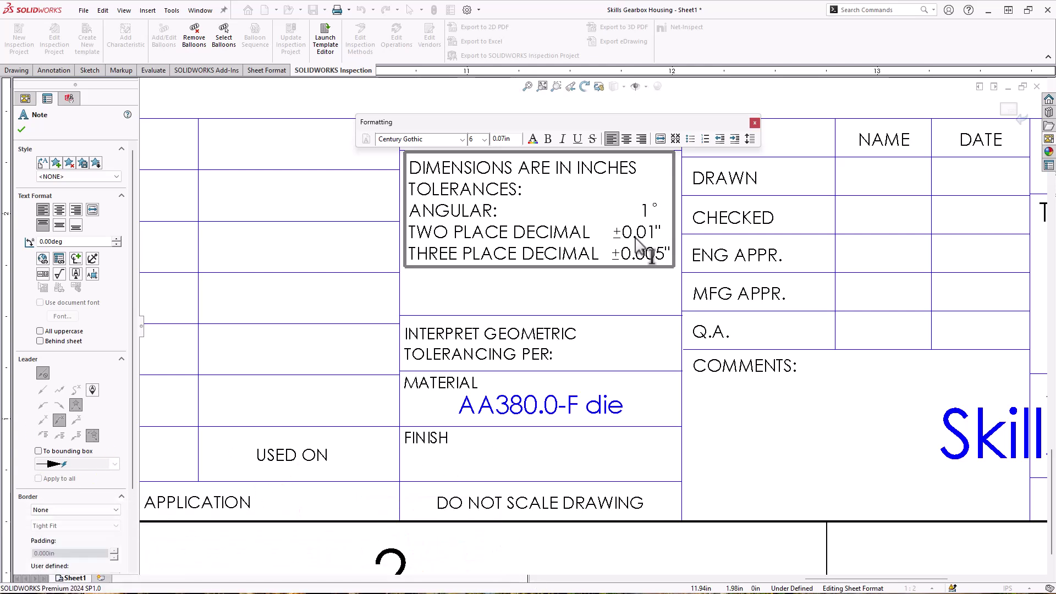
pyautogui.press('Return')
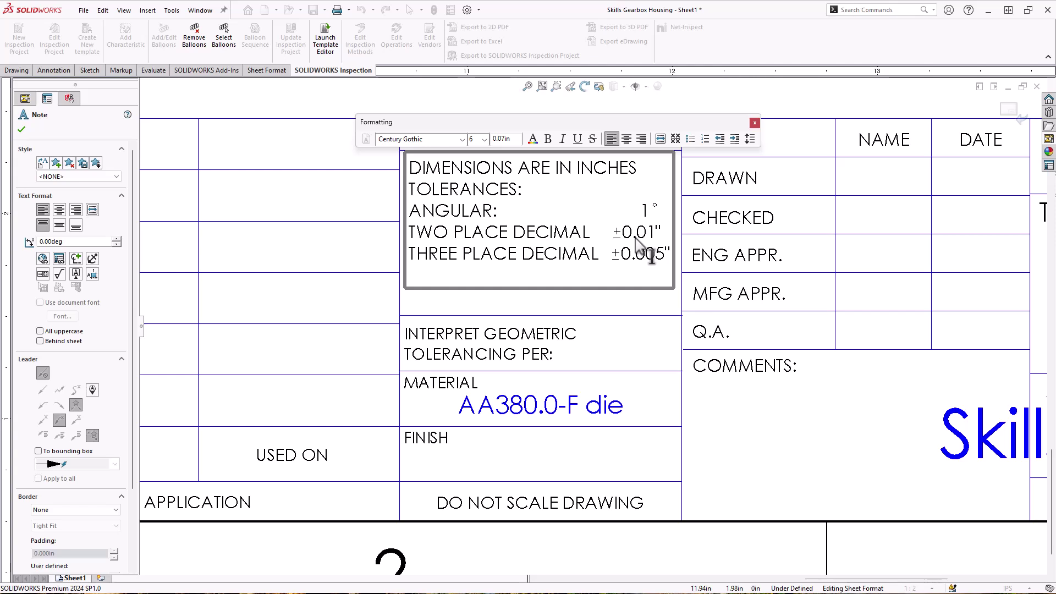
pyautogui.write('FOUR PLACE DECIMAL')
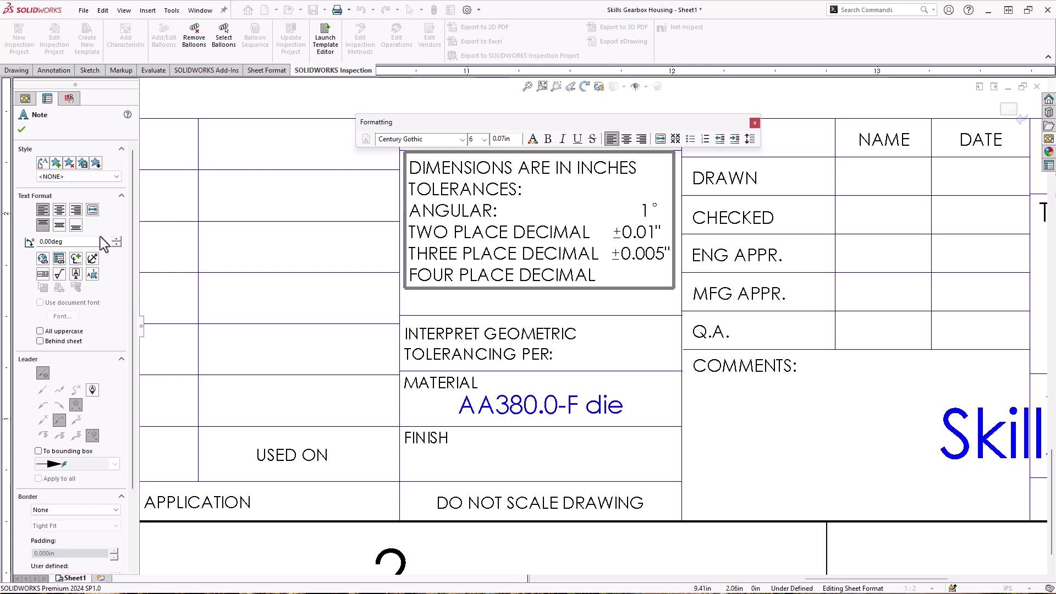
pyautogui.click(77, 258)
pyautogui.click(144, 274)
pyautogui.write('0.0005')
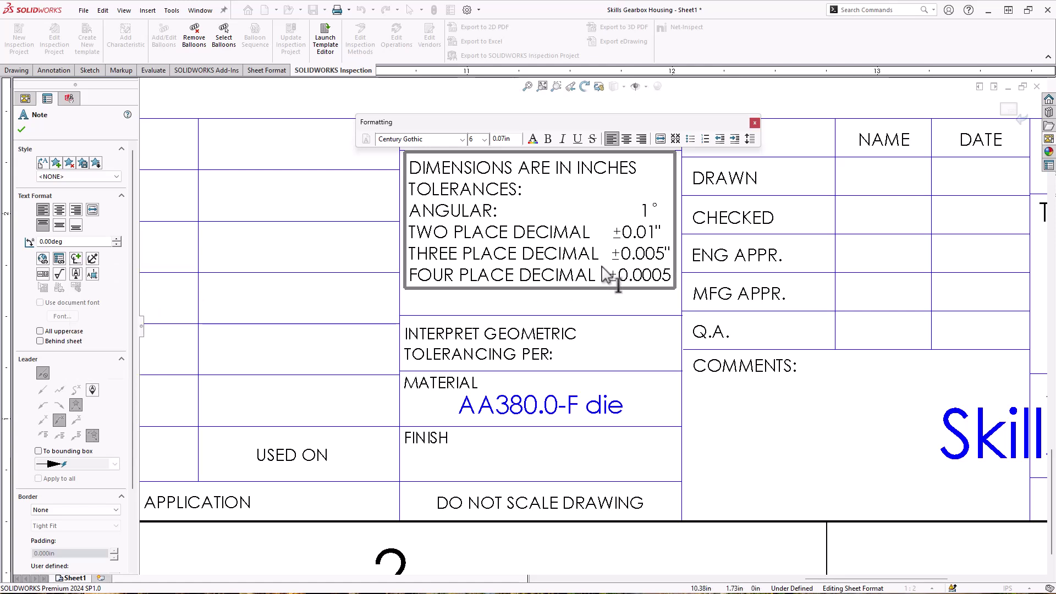
pyautogui.write('"')
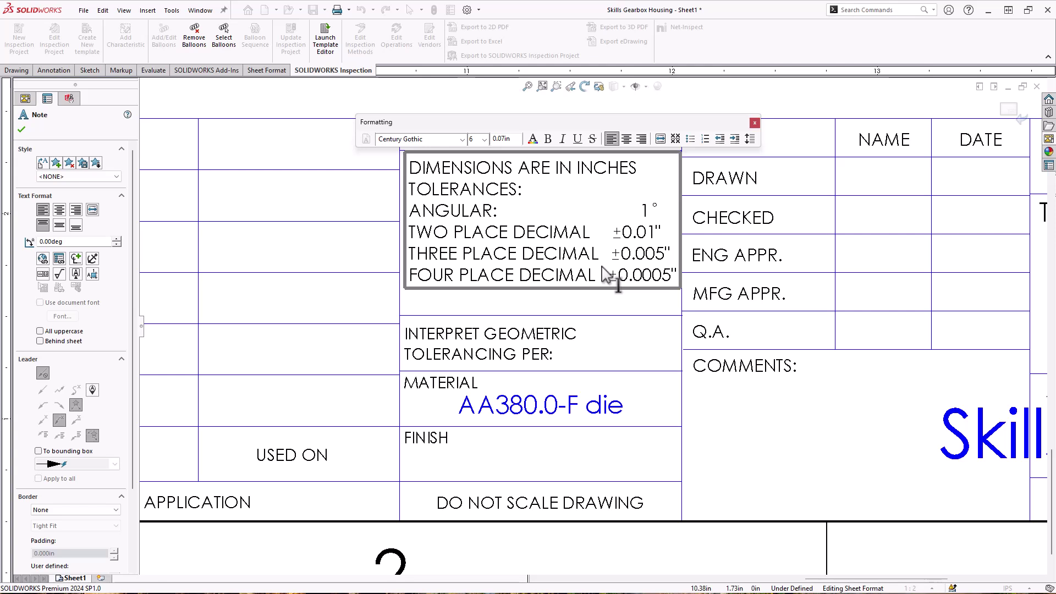
pyautogui.click(576, 304)
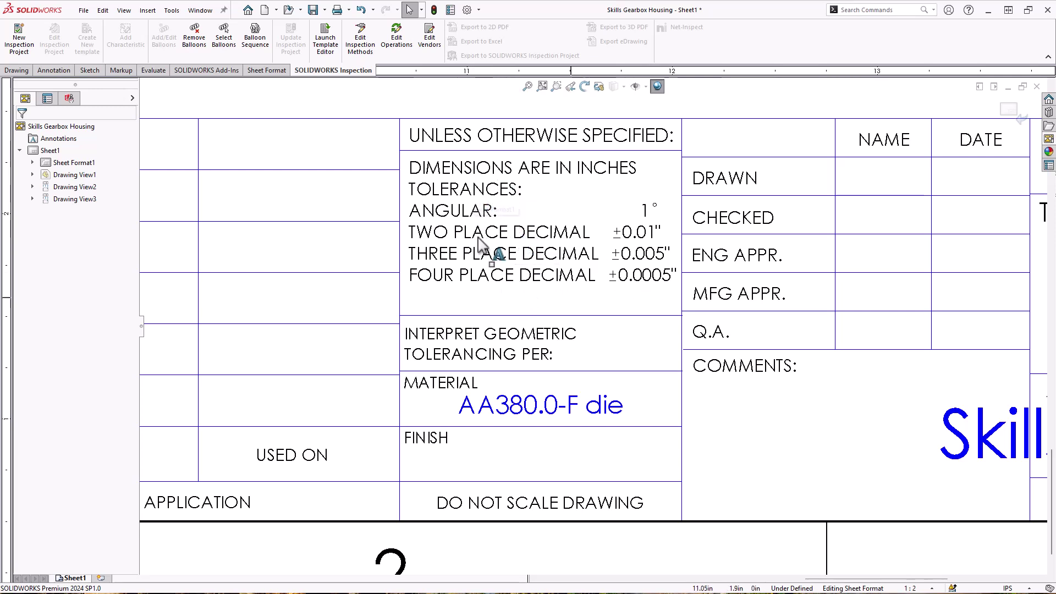
# Move the geometric tolerancing note up and enter ASME Y14.5-2018 in capitals
pyautogui.click(566, 313)
pyautogui.moveTo(586, 321); pyautogui.dragTo(589, 300)
pyautogui.moveTo(514, 346); pyautogui.dragTo(517, 323)
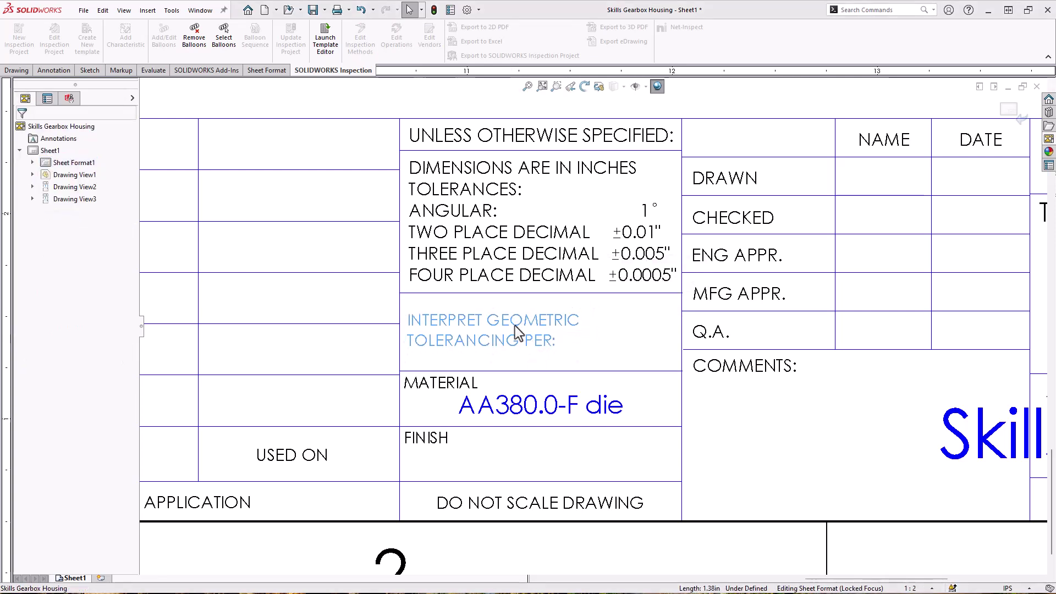
pyautogui.doubleClick(538, 335)
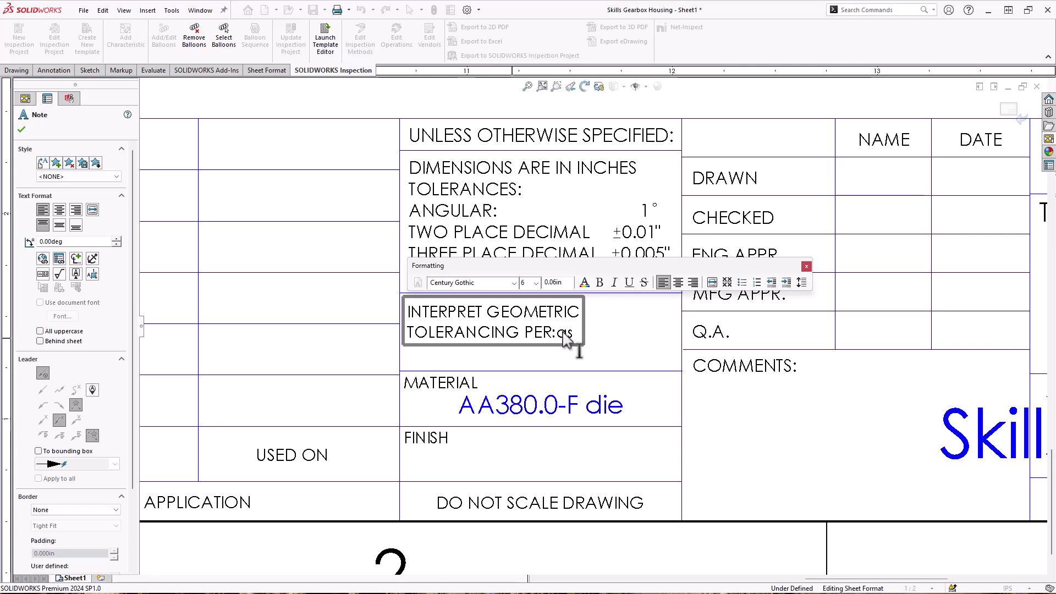
pyautogui.write('me y14.5')
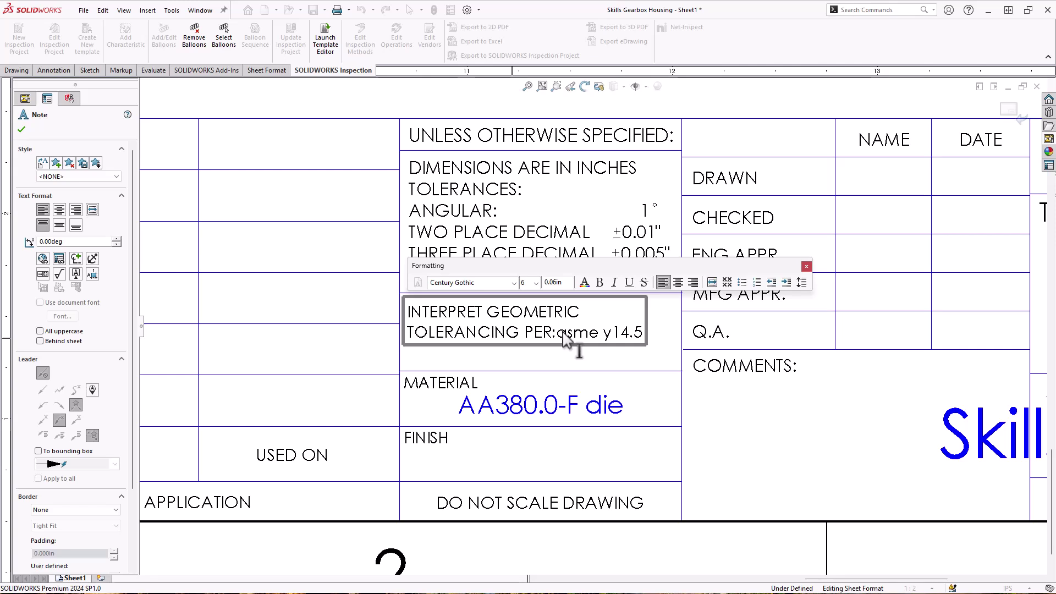
pyautogui.write('-2018')
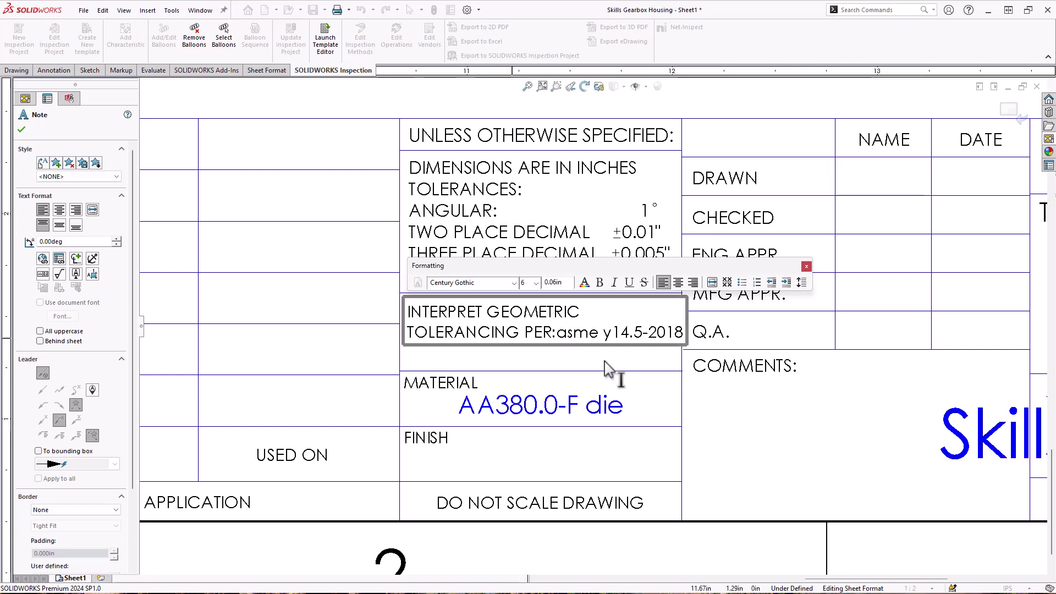
pyautogui.moveTo(557, 332); pyautogui.dragTo(604, 334)
pyautogui.click(597, 343)
pyautogui.press('BackSpace')
pyautogui.press('BackSpace')
pyautogui.press('BackSpace')
pyautogui.press('BackSpace')
pyautogui.write('ASME ')
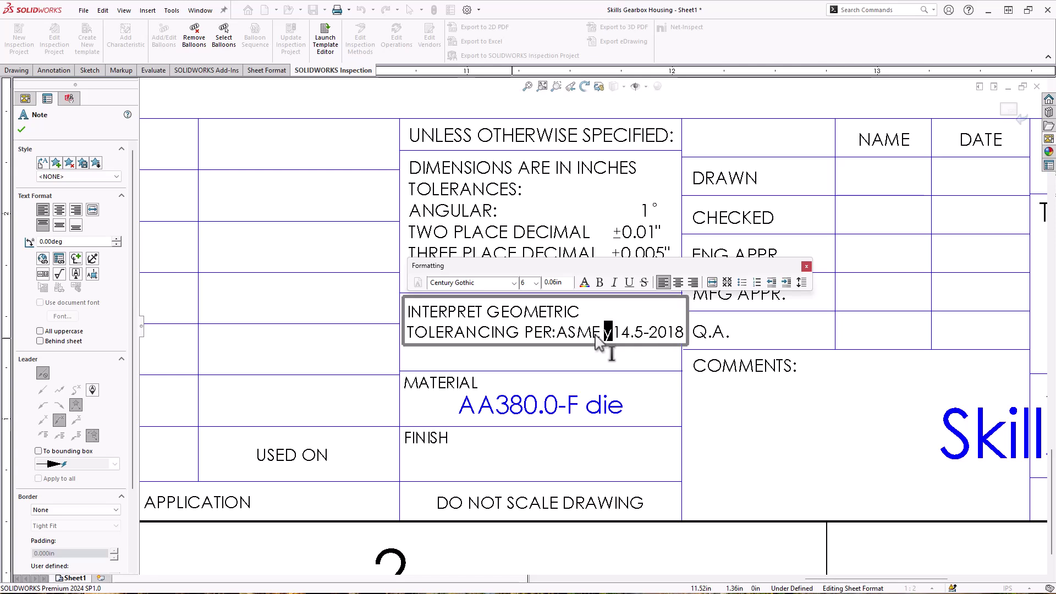
pyautogui.write('Y')
# Break the note so ASME Y14.5-2018 starts a new line
pyautogui.click(529, 361)
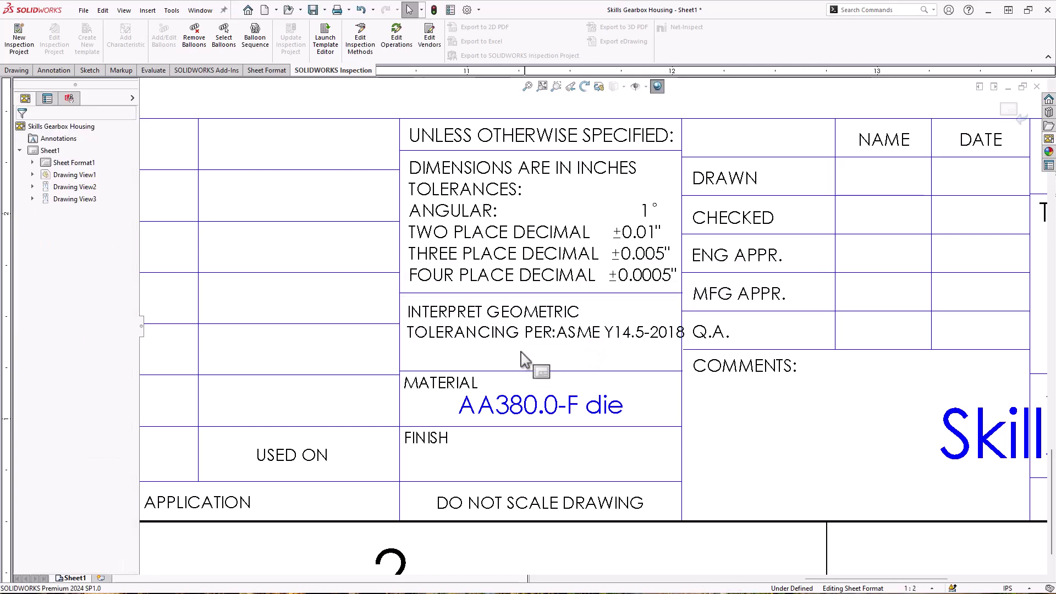
pyautogui.click(566, 332)
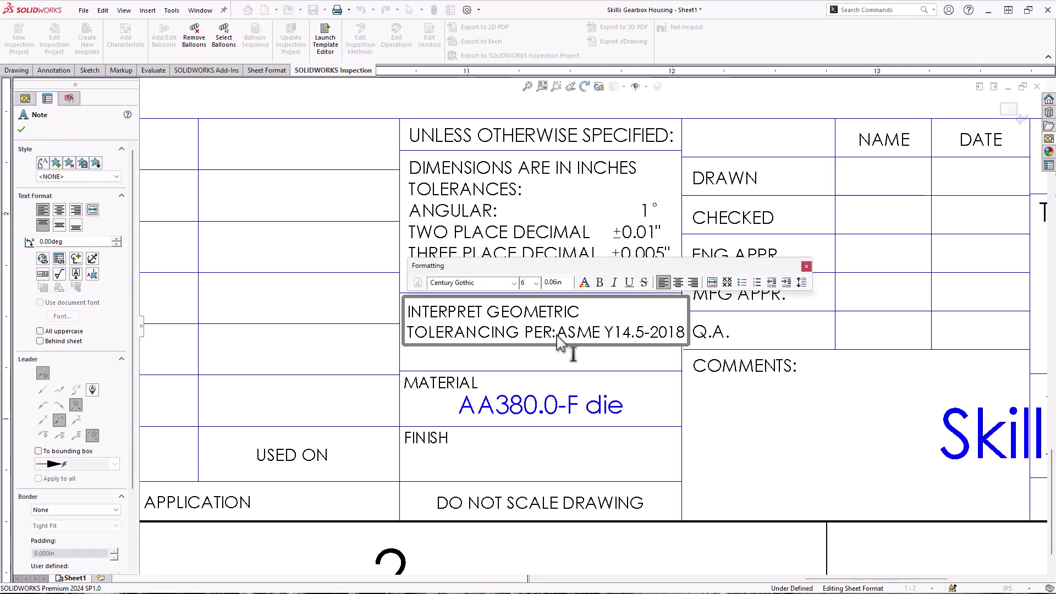
pyautogui.press('Return')
pyautogui.click(639, 332)
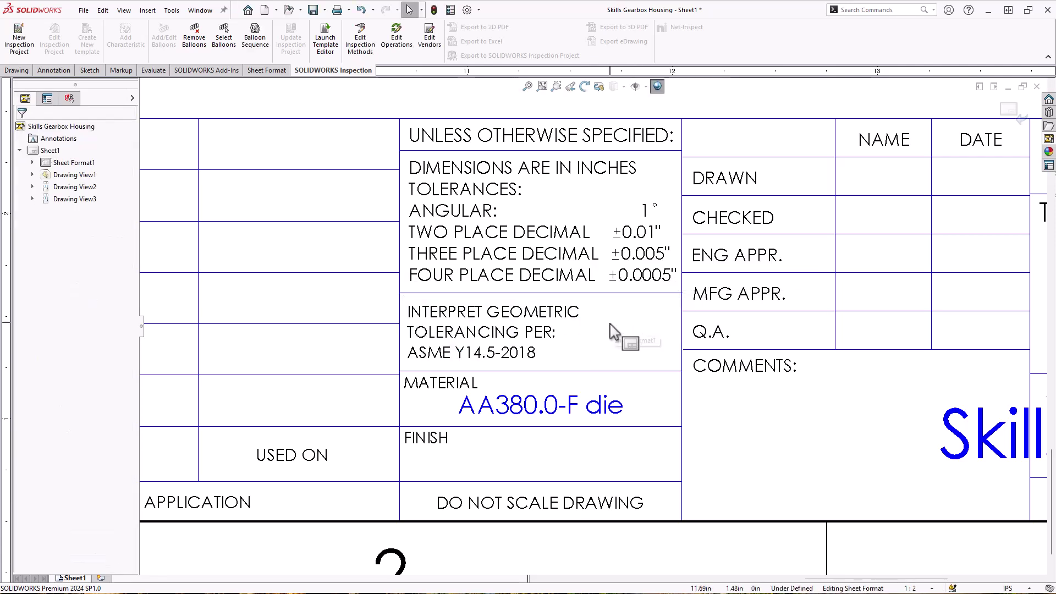
# Box-select and delete the NEXT ASSY, USED ON and APPLICATION title block cells
pyautogui.moveTo(618, 337)
pyautogui.mouseDown(button='middle')
pyautogui.moveTo(625, 288)
pyautogui.moveTo(663, 295)
pyautogui.mouseUp(button='middle')
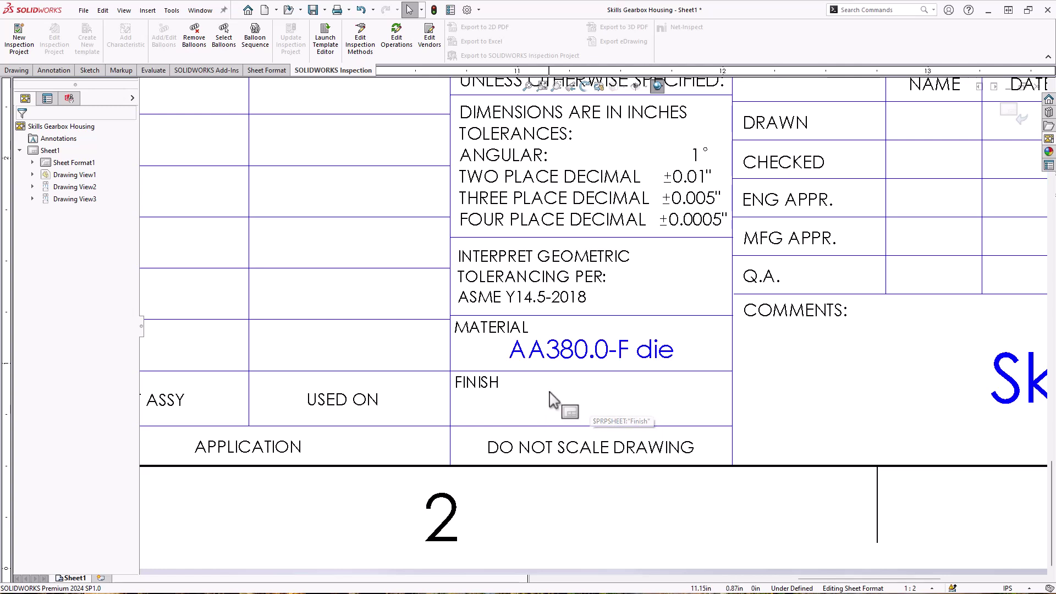
pyautogui.moveTo(566, 407)
pyautogui.mouseDown(button='middle')
pyautogui.moveTo(697, 448)
pyautogui.moveTo(693, 421)
pyautogui.mouseUp(button='middle')
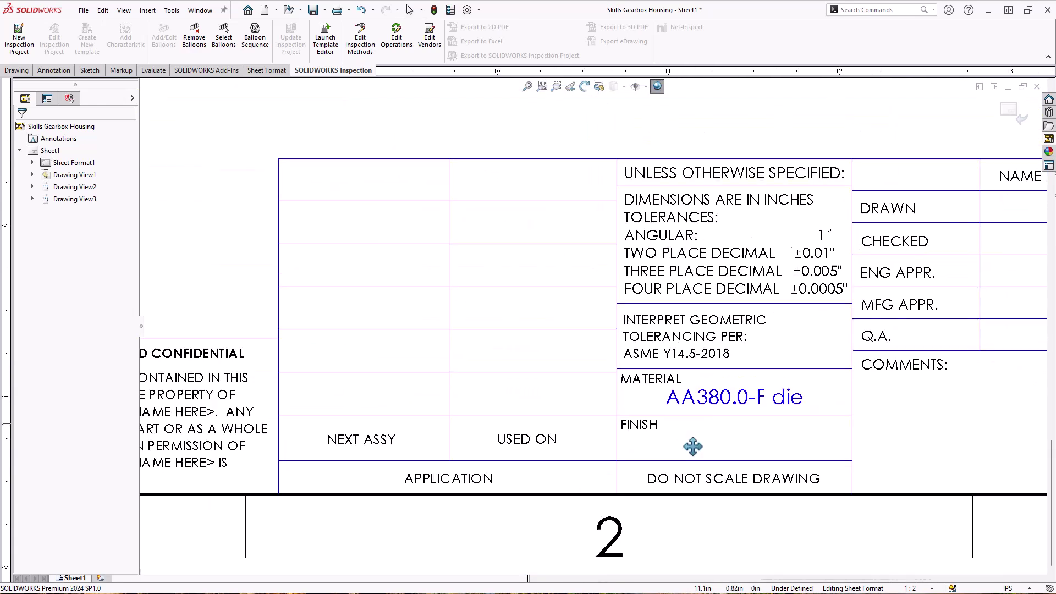
pyautogui.scroll(2, 750, 420)
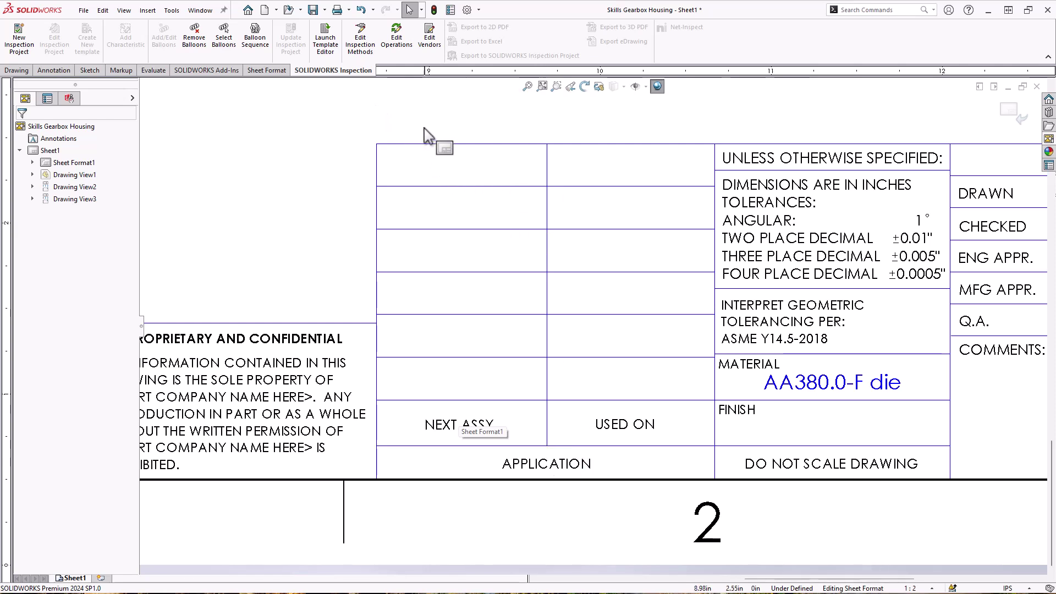
pyautogui.moveTo(403, 121); pyautogui.dragTo(687, 471)
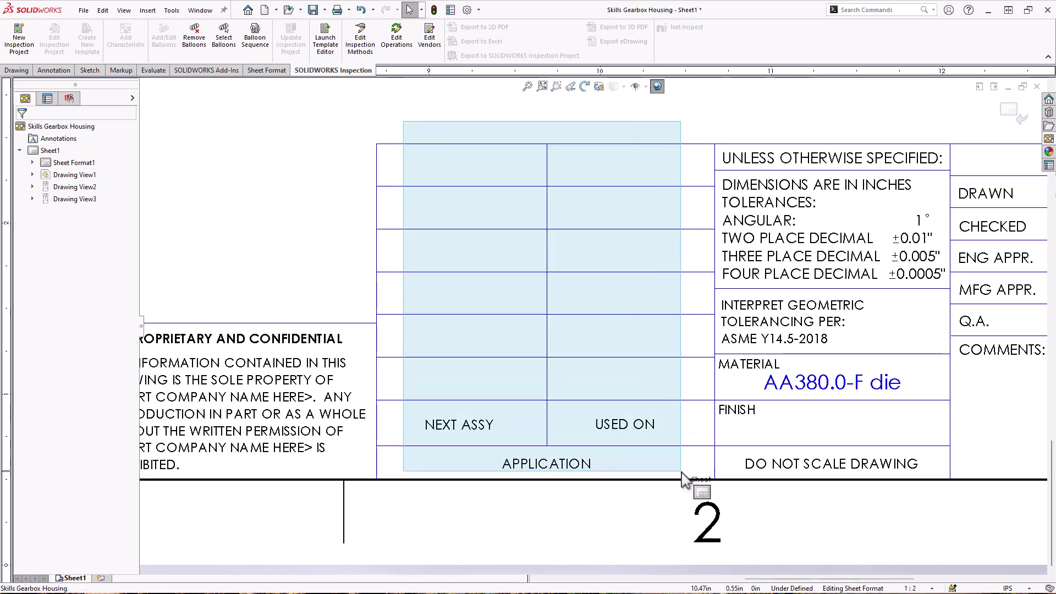
pyautogui.click(681, 471)
pyautogui.press('Delete')
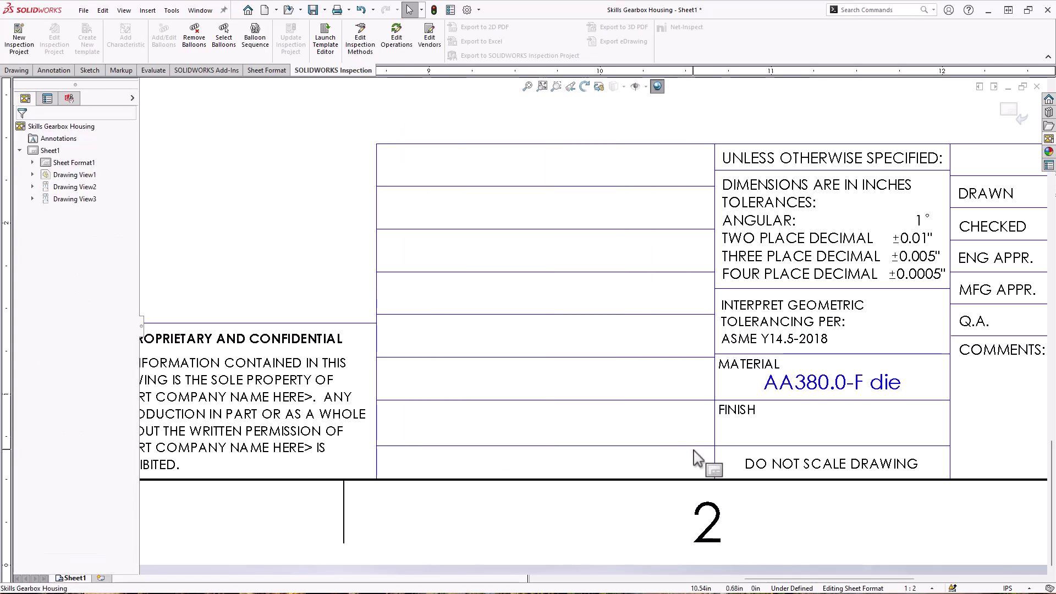
# Power-trim away the leftover table lines from the removed cells
pyautogui.click(87, 71)
pyautogui.click(134, 38)
pyautogui.moveTo(599, 125); pyautogui.dragTo(588, 461)
pyautogui.moveTo(424, 252); pyautogui.dragTo(451, 235)
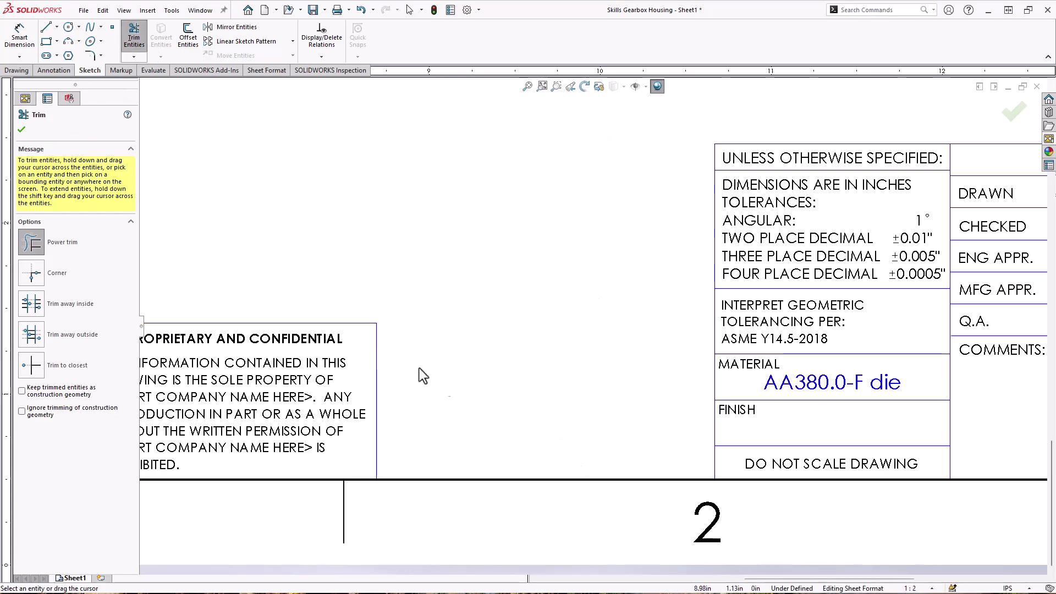
pyautogui.scroll(3, 482, 349)
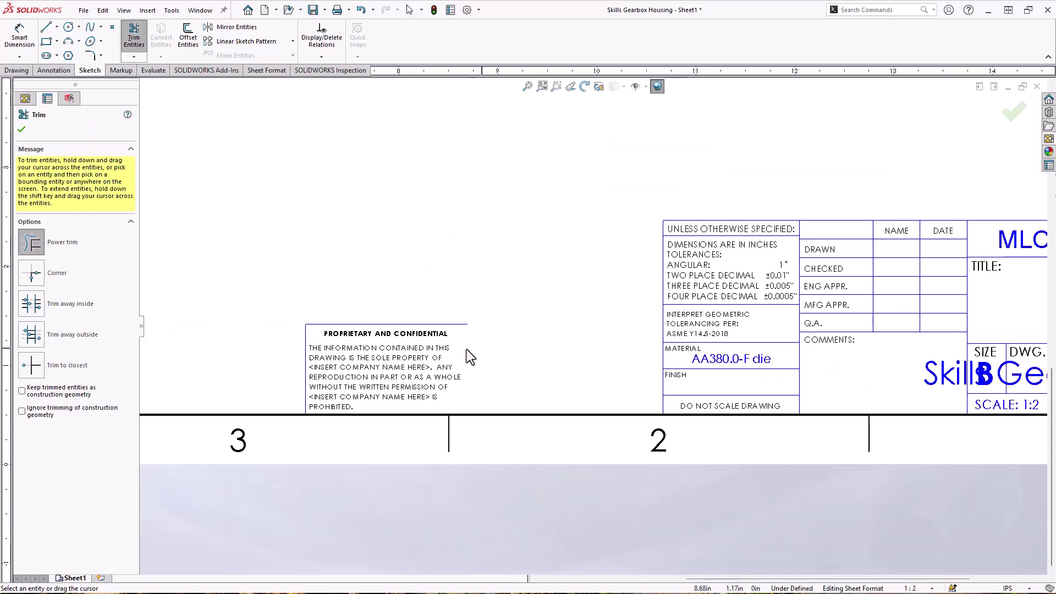
pyautogui.press('Escape')
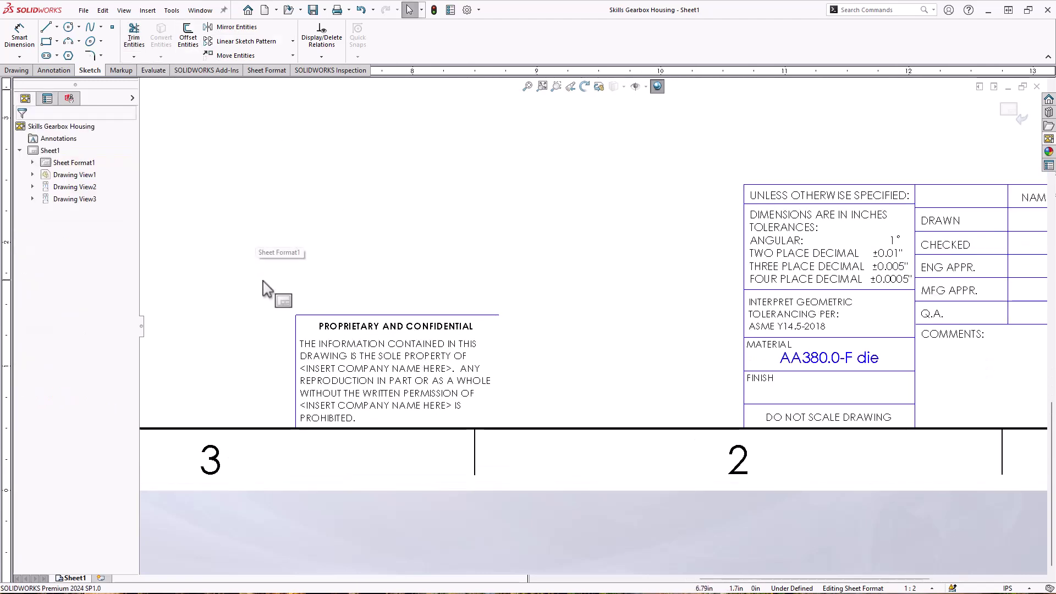
# Move the proprietary note and its border so its top-right corner meets the title block edge
pyautogui.moveTo(263, 279); pyautogui.dragTo(525, 437)
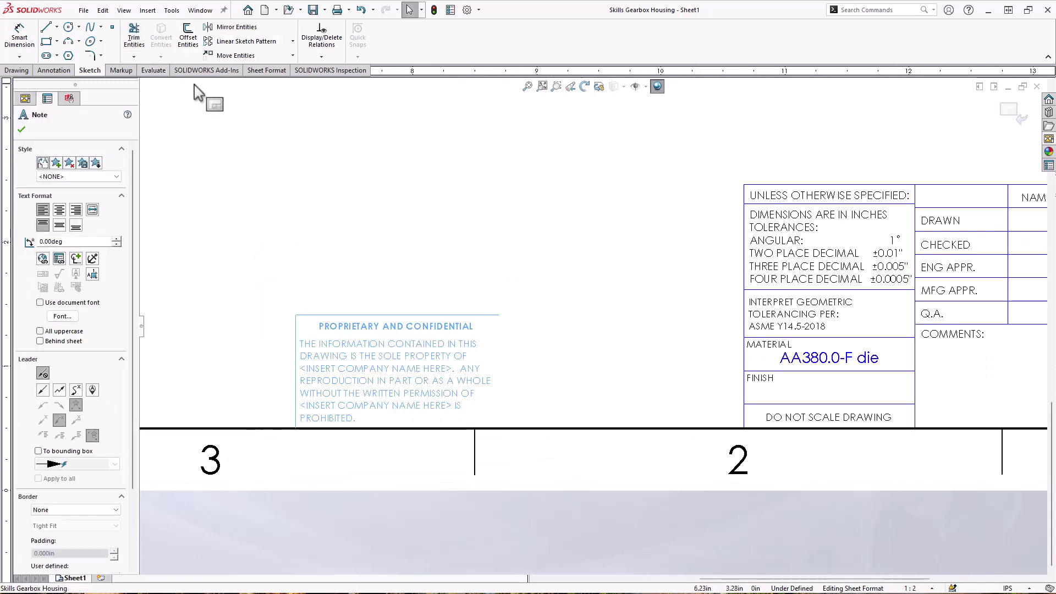
pyautogui.click(226, 55)
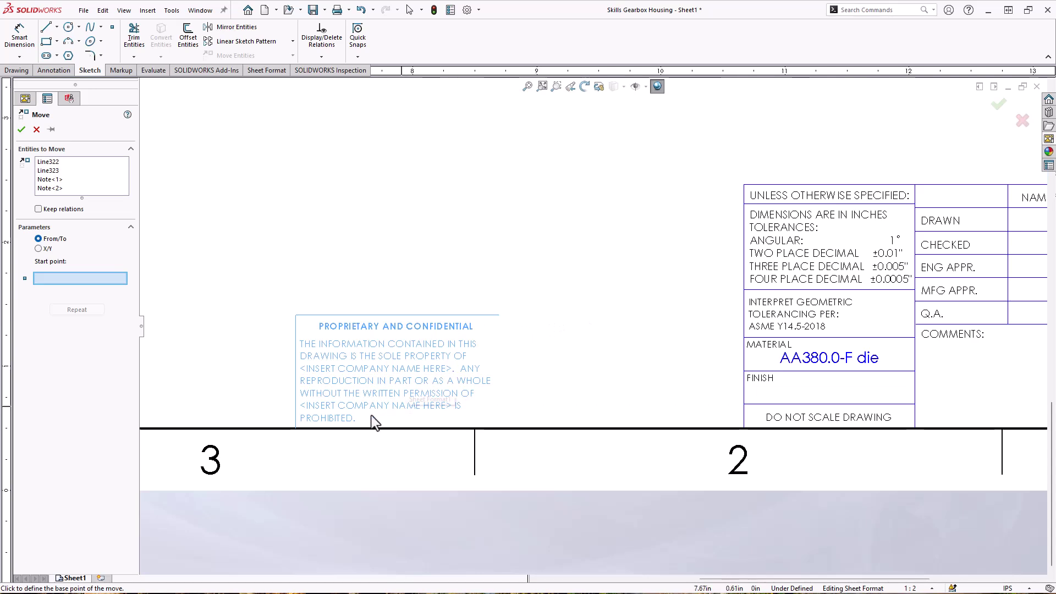
pyautogui.click(503, 315)
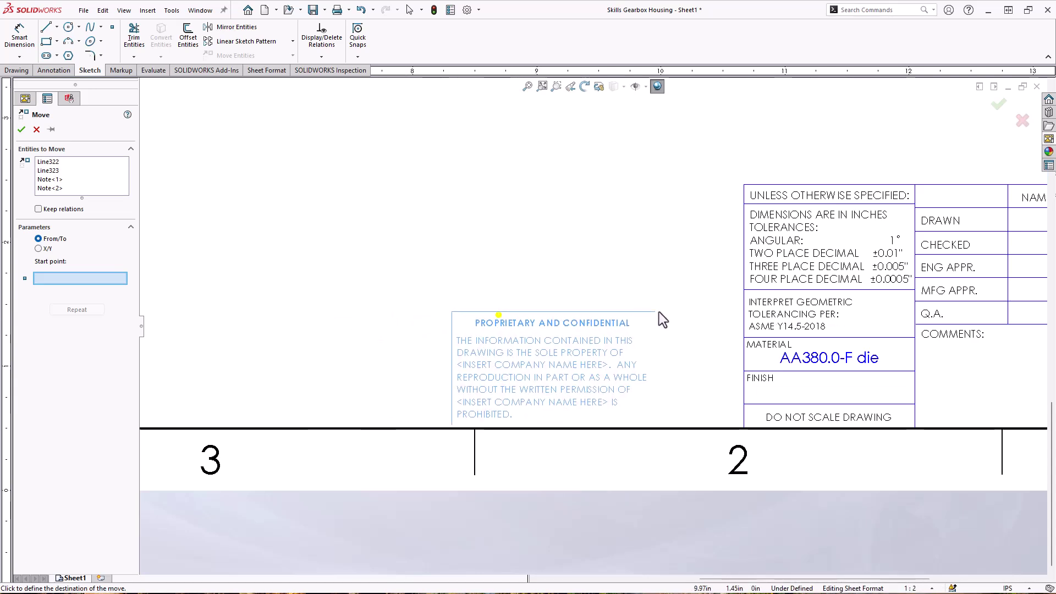
pyautogui.click(744, 316)
pyautogui.scroll(-3, 706, 358)
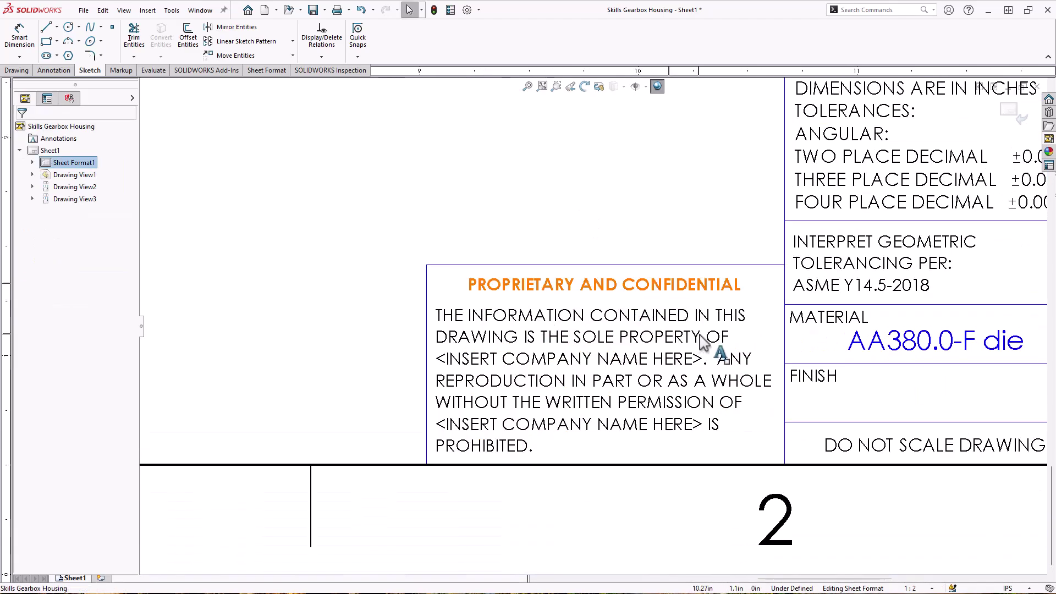
# Replace both <INSERT COMPANY NAME HERE> placeholders in the note with MLC CAD SYSTEMS
pyautogui.click(498, 363)
pyautogui.doubleClick(497, 363)
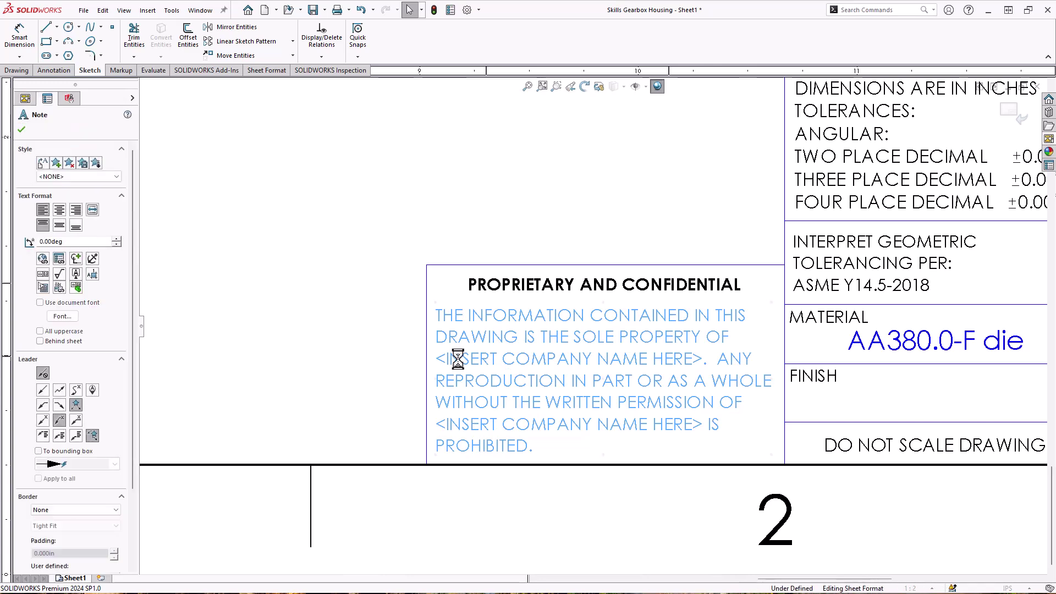
pyautogui.moveTo(437, 359); pyautogui.dragTo(703, 361)
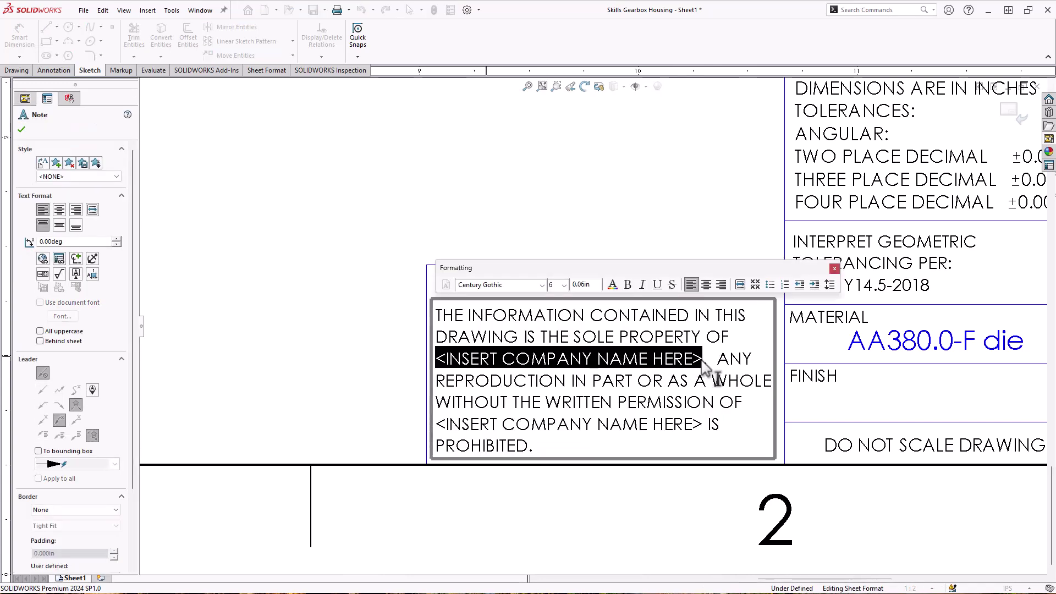
pyautogui.write('MLC CAD SYSTEMS.')
pyautogui.moveTo(438, 425); pyautogui.dragTo(704, 426)
pyautogui.write('MLC CAD SYSTEMS')
pyautogui.click(405, 331)
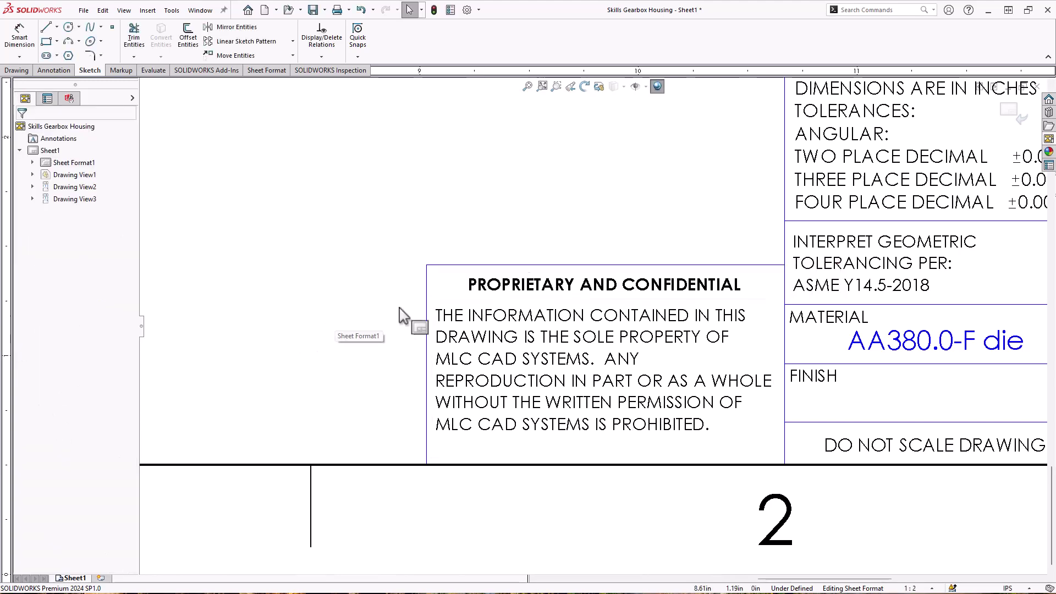
pyautogui.scroll(4, 656, 275)
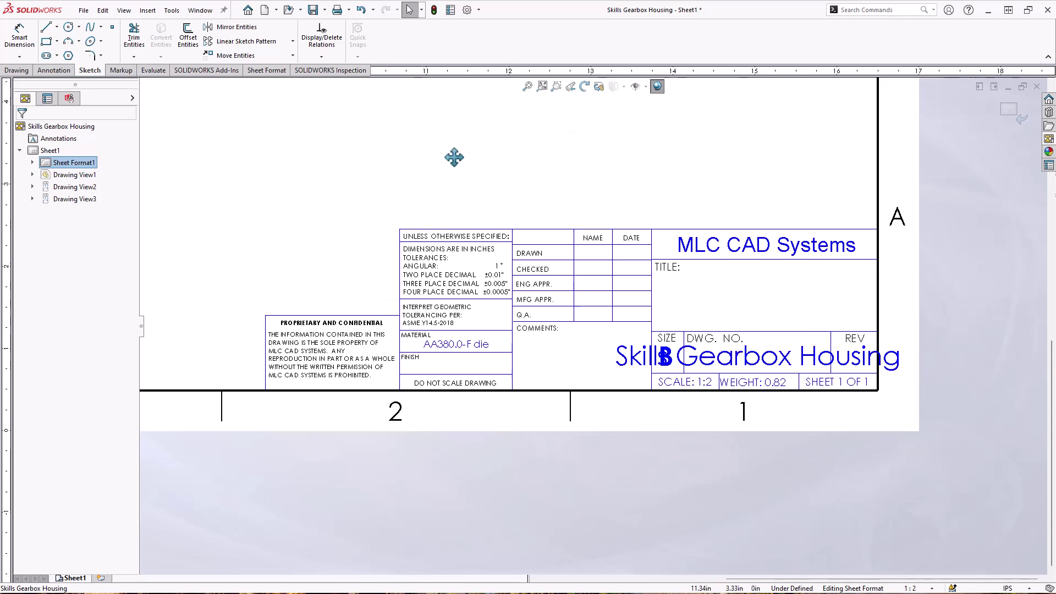
# Place a note below the title block linked to SW-Short Date, showing 5/23/2024
pyautogui.moveTo(455, 158); pyautogui.dragTo(457, 177, button='middle')
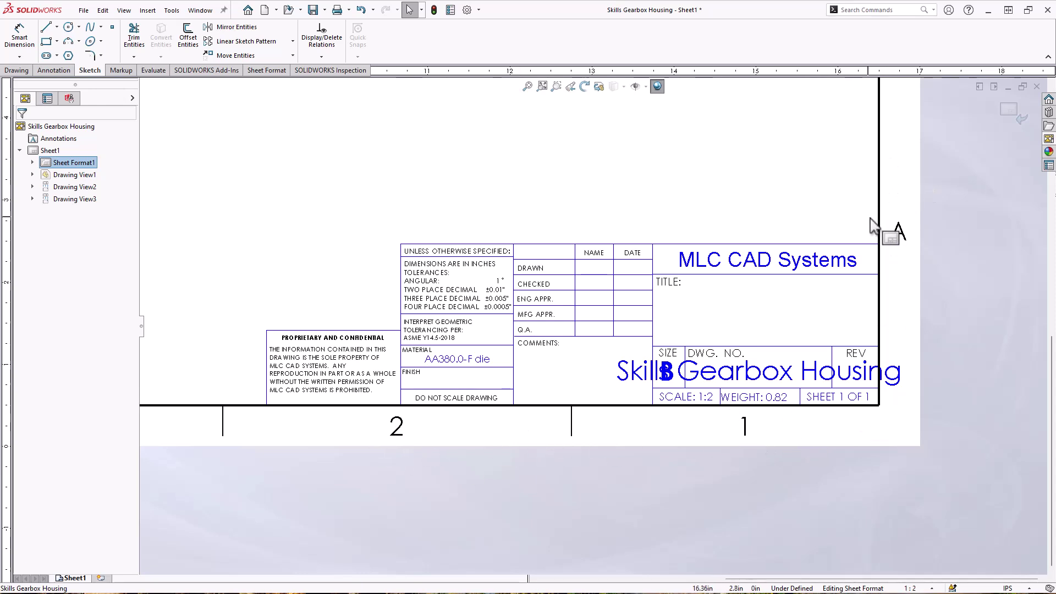
pyautogui.moveTo(879, 229); pyautogui.dragTo(907, 267, button='middle')
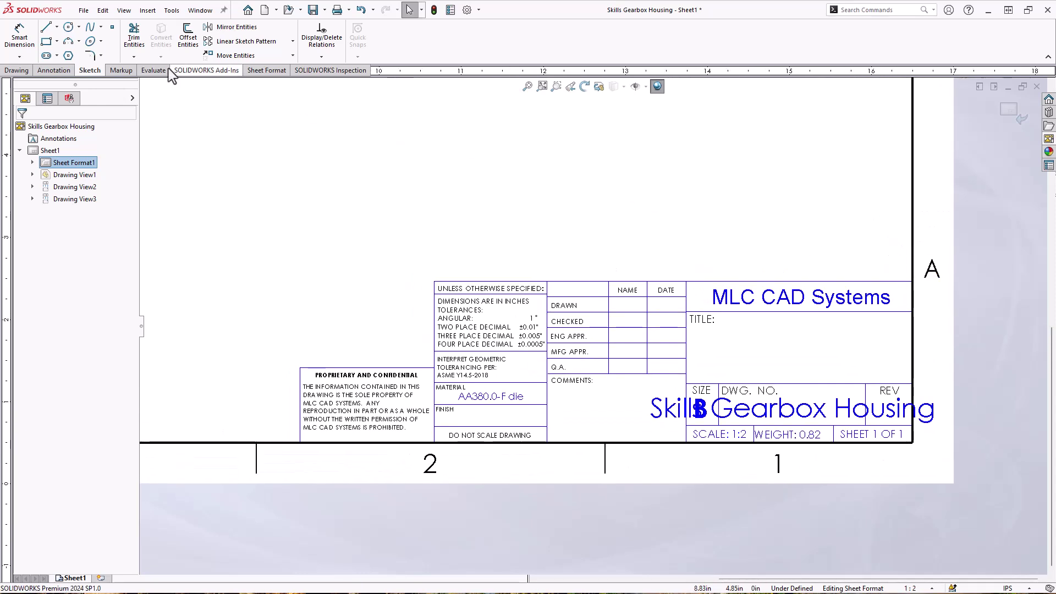
pyautogui.click(47, 73)
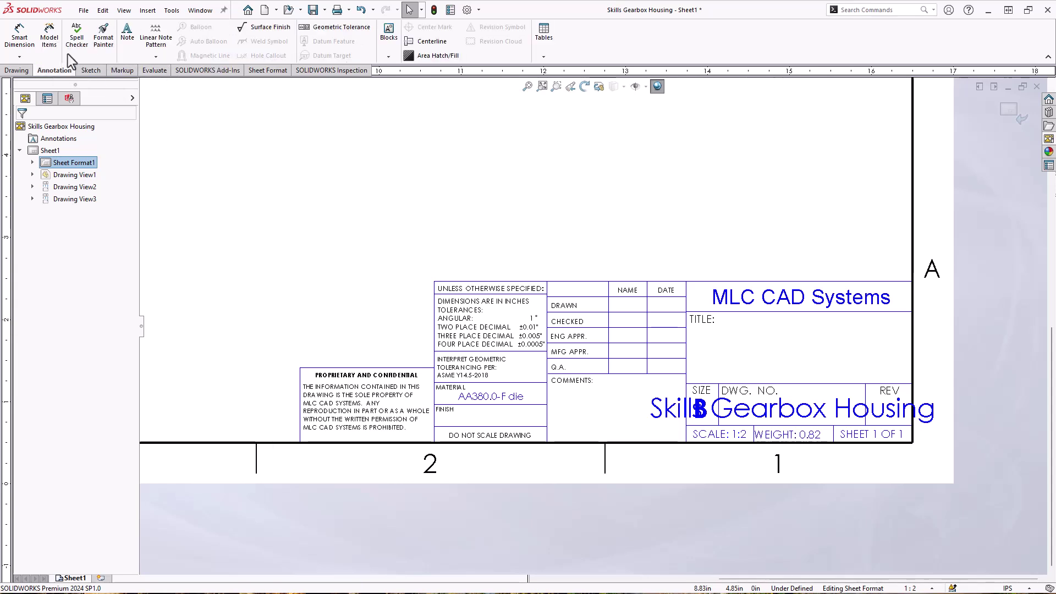
pyautogui.click(130, 42)
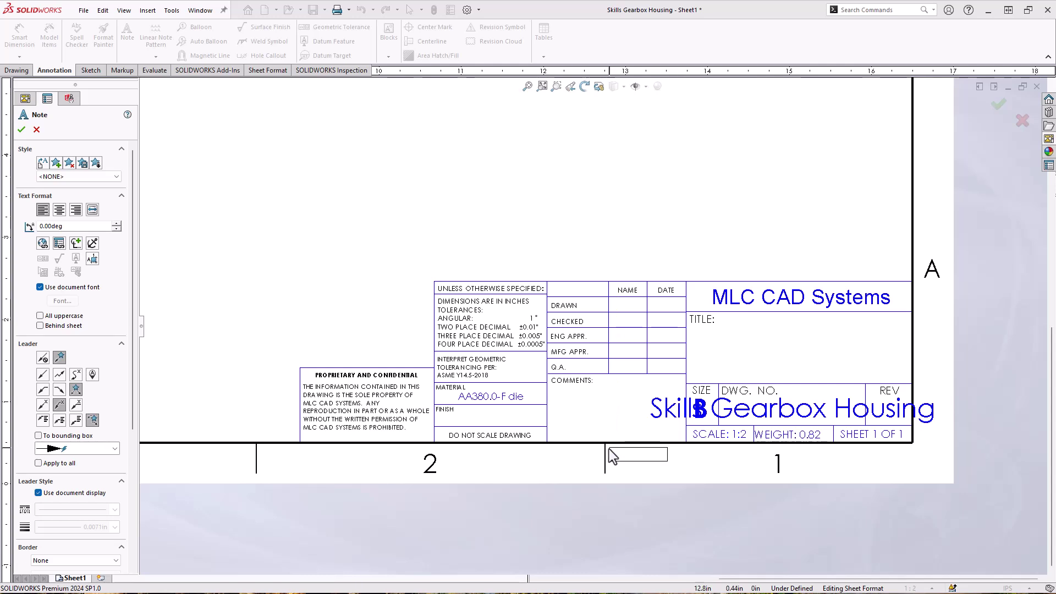
pyautogui.click(605, 445)
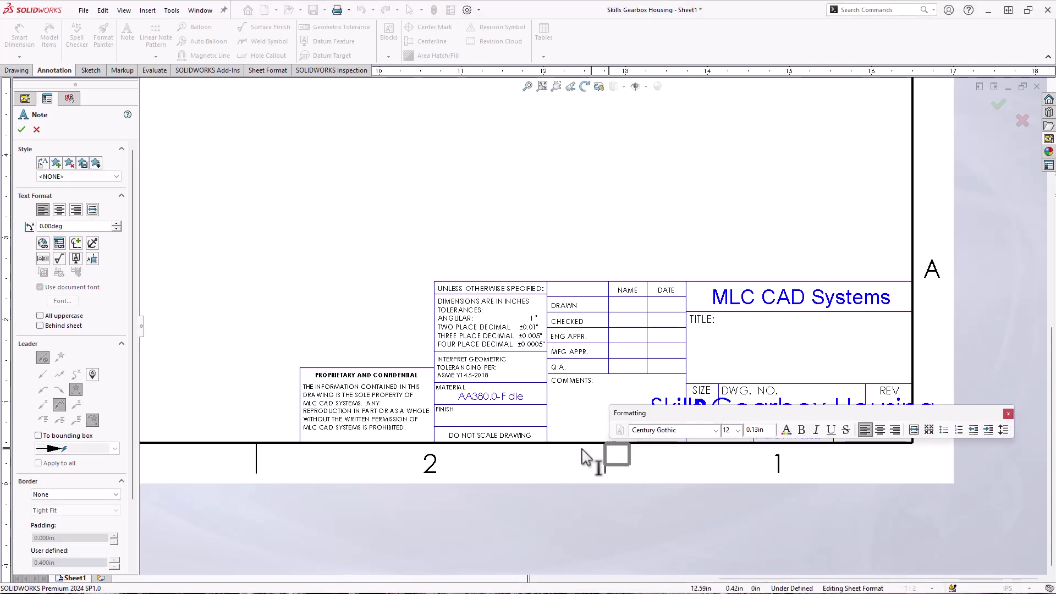
pyautogui.click(59, 243)
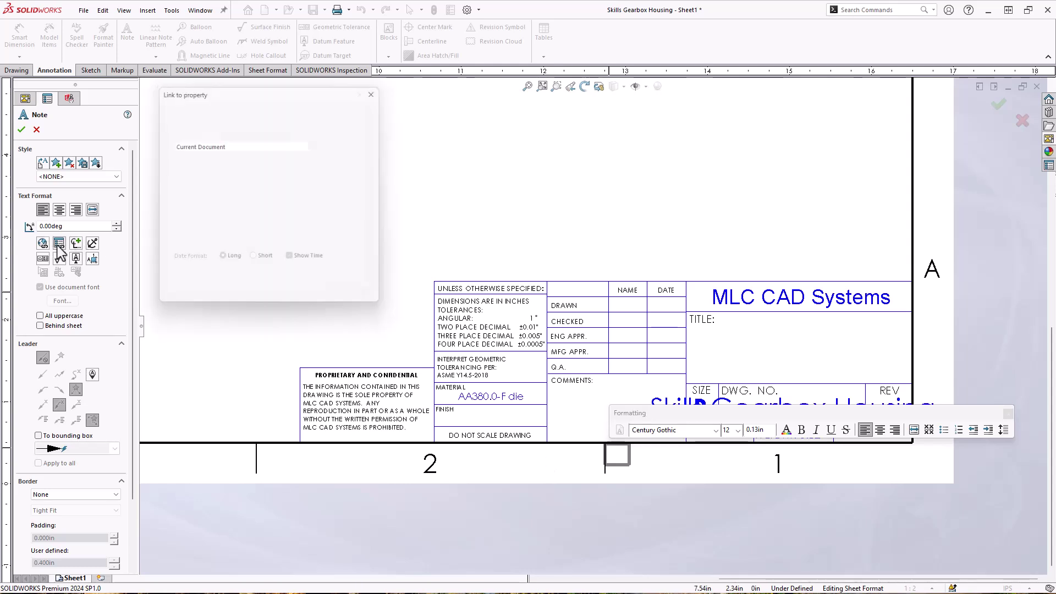
pyautogui.click(319, 207)
pyautogui.click(237, 250)
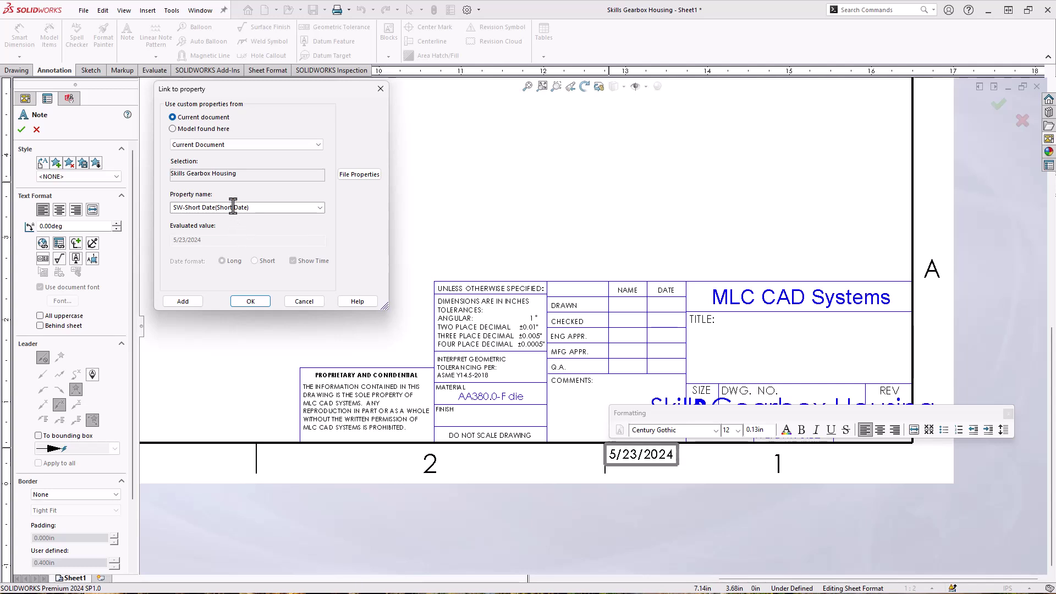
pyautogui.click(182, 302)
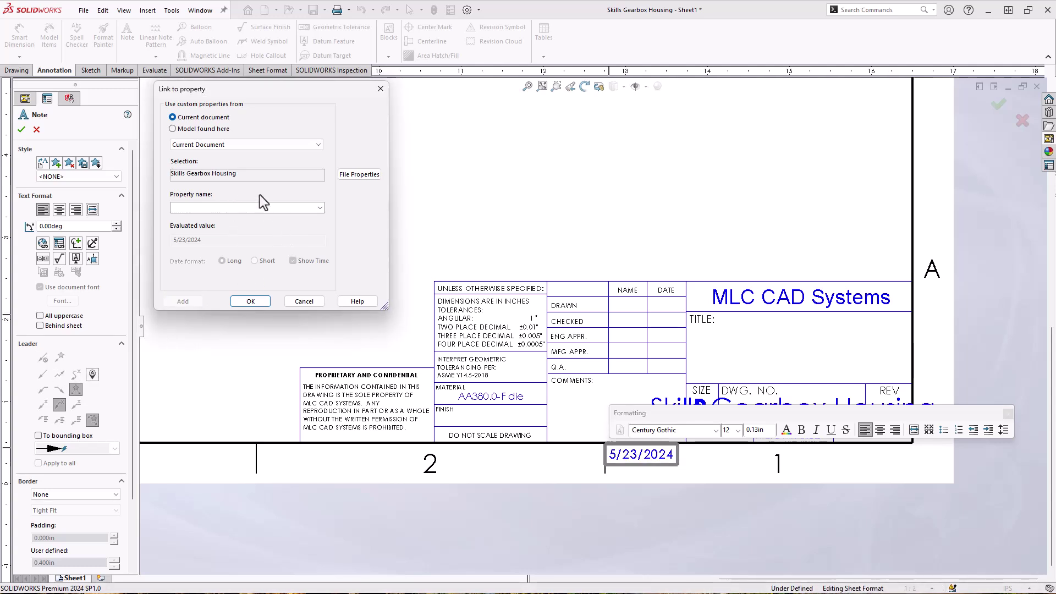
pyautogui.press('Return')
pyautogui.click(626, 220)
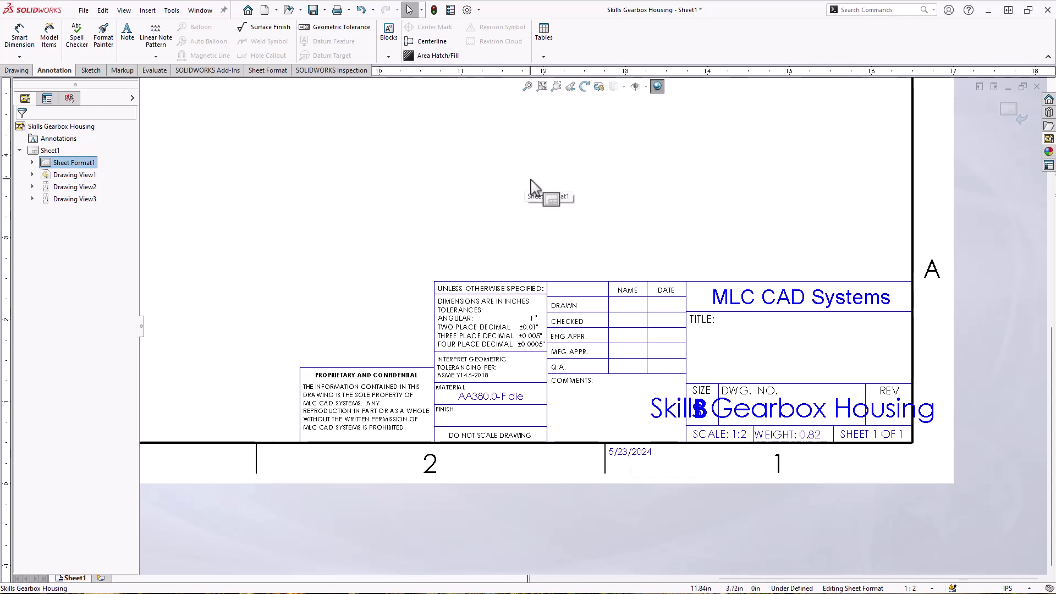
# Zoom to fit and exit sheet format editing back to the drawing sheet
pyautogui.press('f')
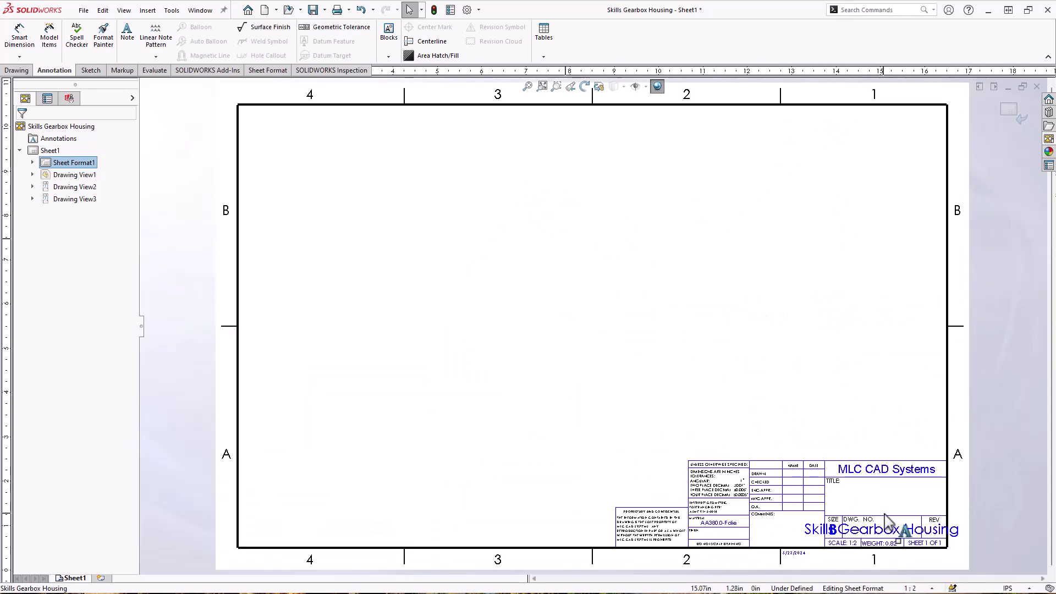
pyautogui.click(1012, 114)
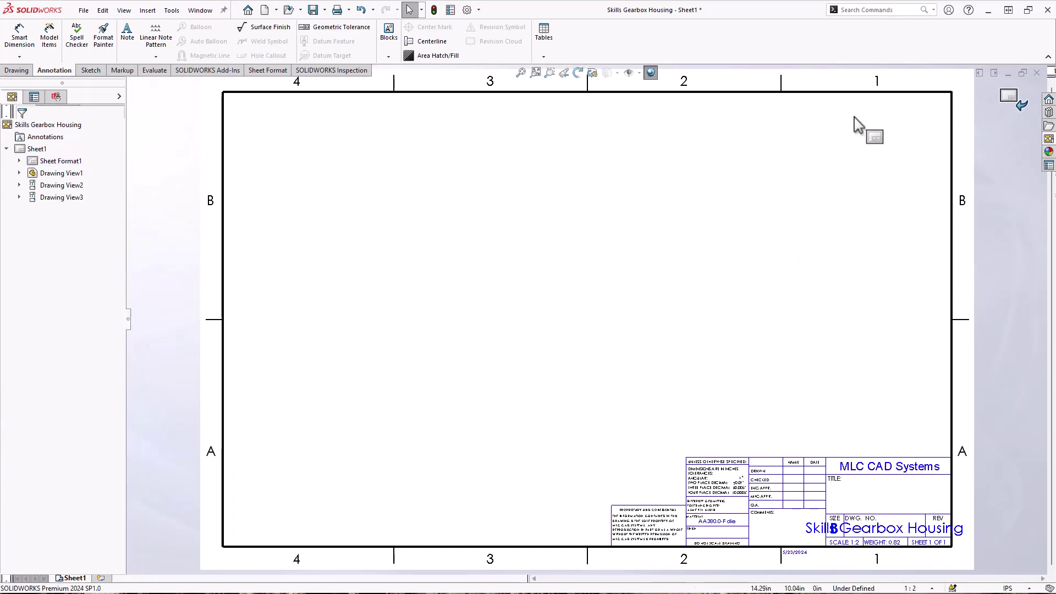